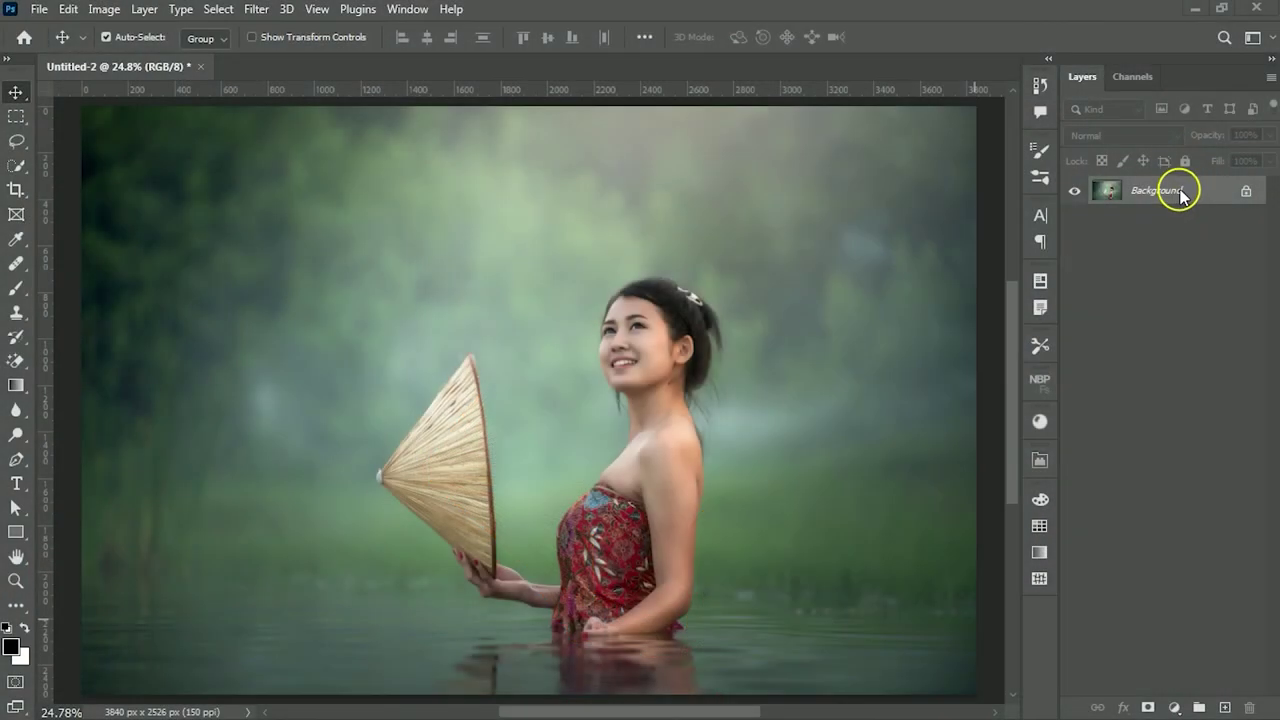
- Duplicate the locked Background layer into a Background copy layer
right_click(1181, 193)
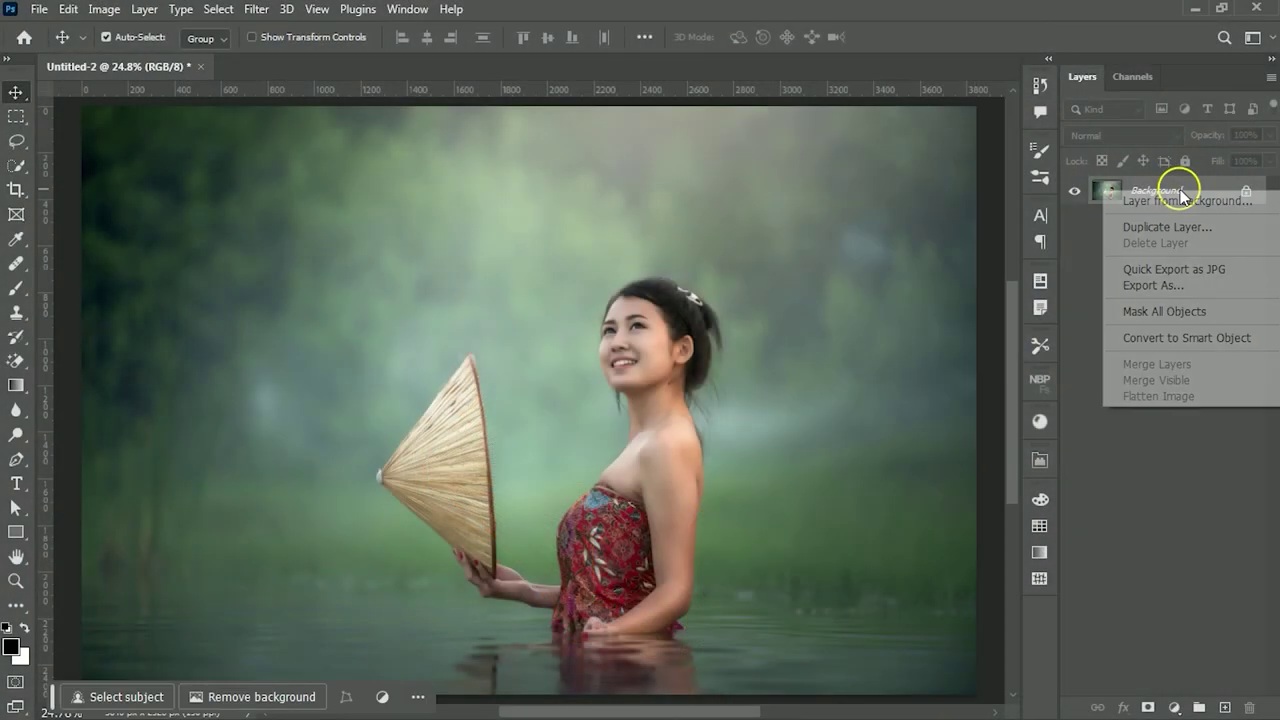
click(1177, 228)
click(793, 190)
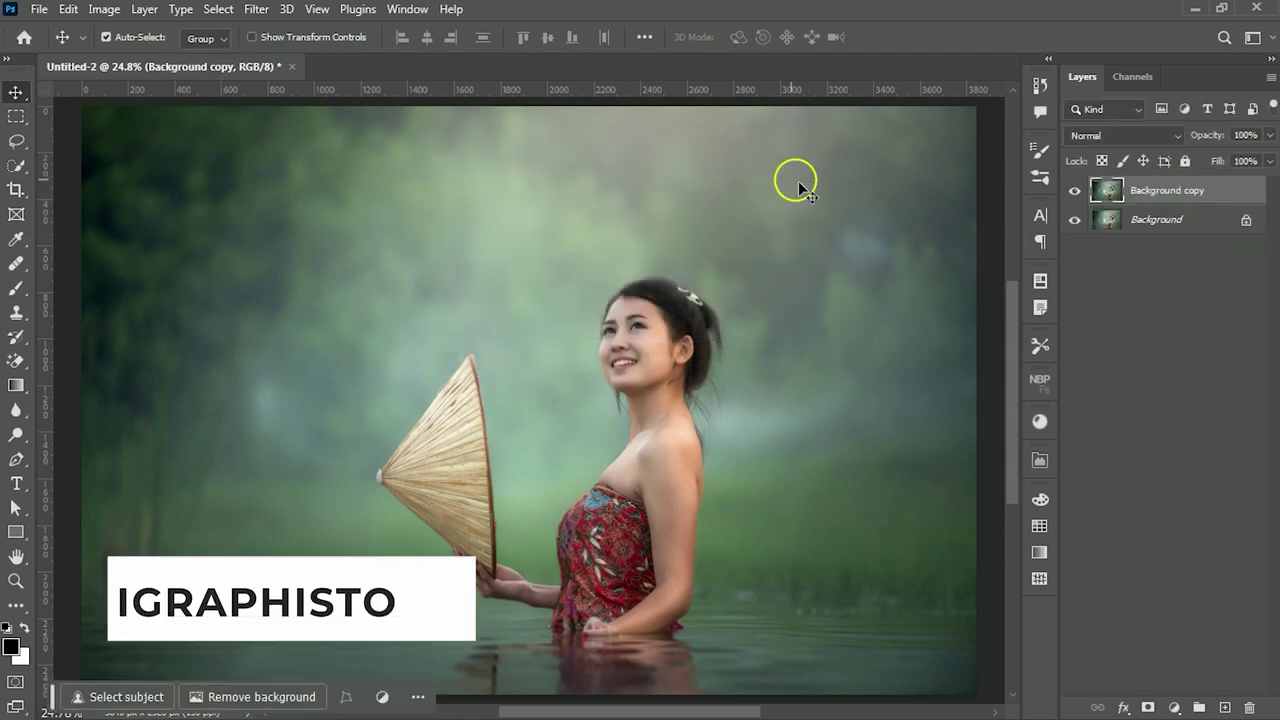
click(1174, 707)
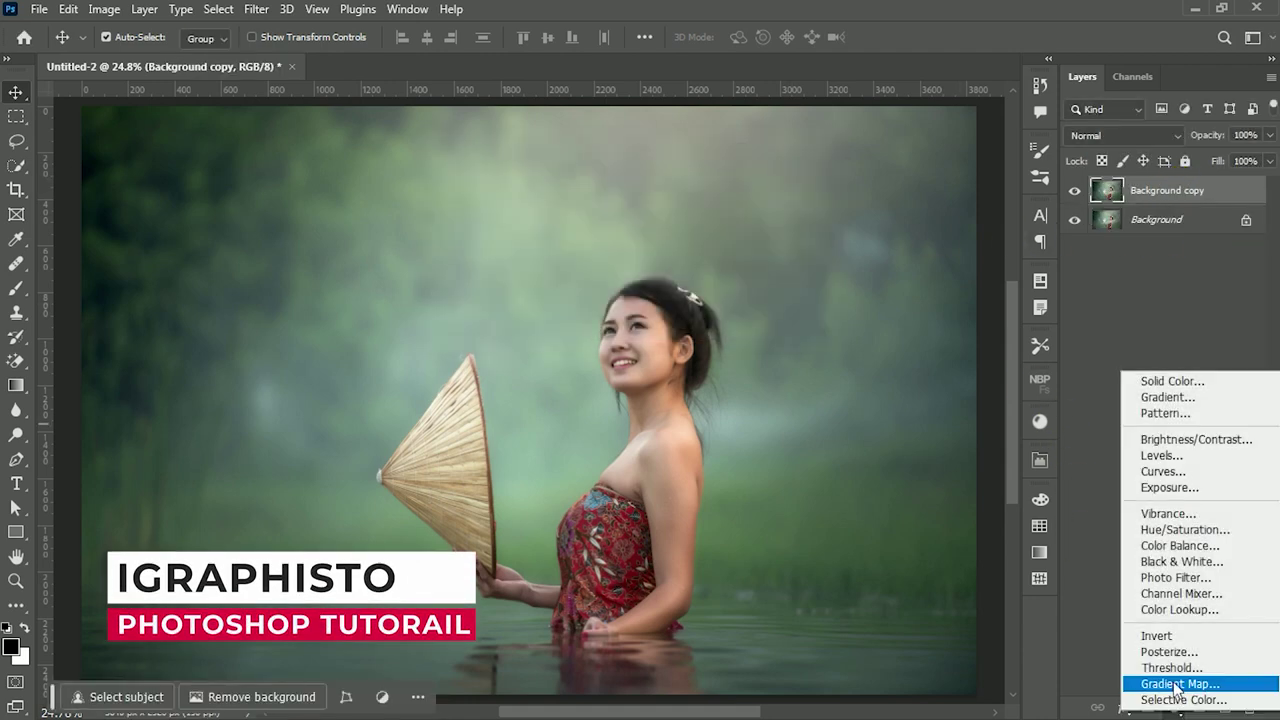
- Add a Channel Mixer layer with Blue output set to Red -30, Green +150, Blue -30
click(1175, 593)
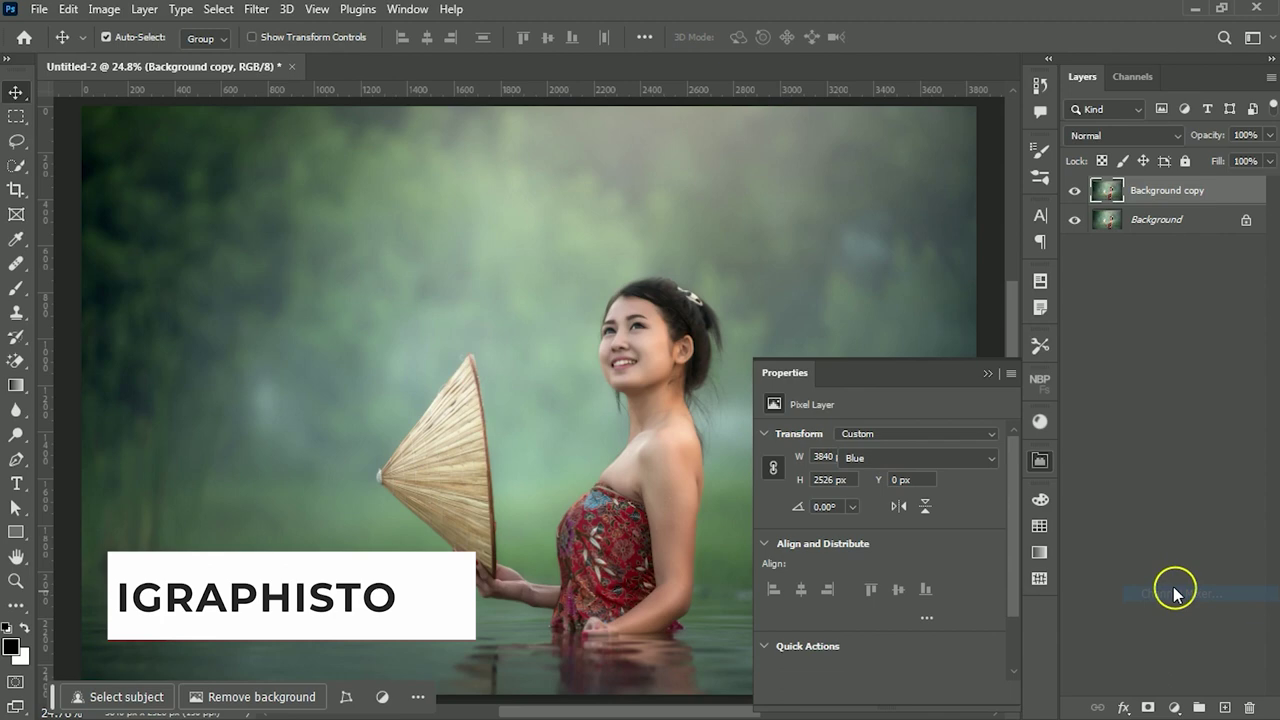
click(935, 456)
click(875, 515)
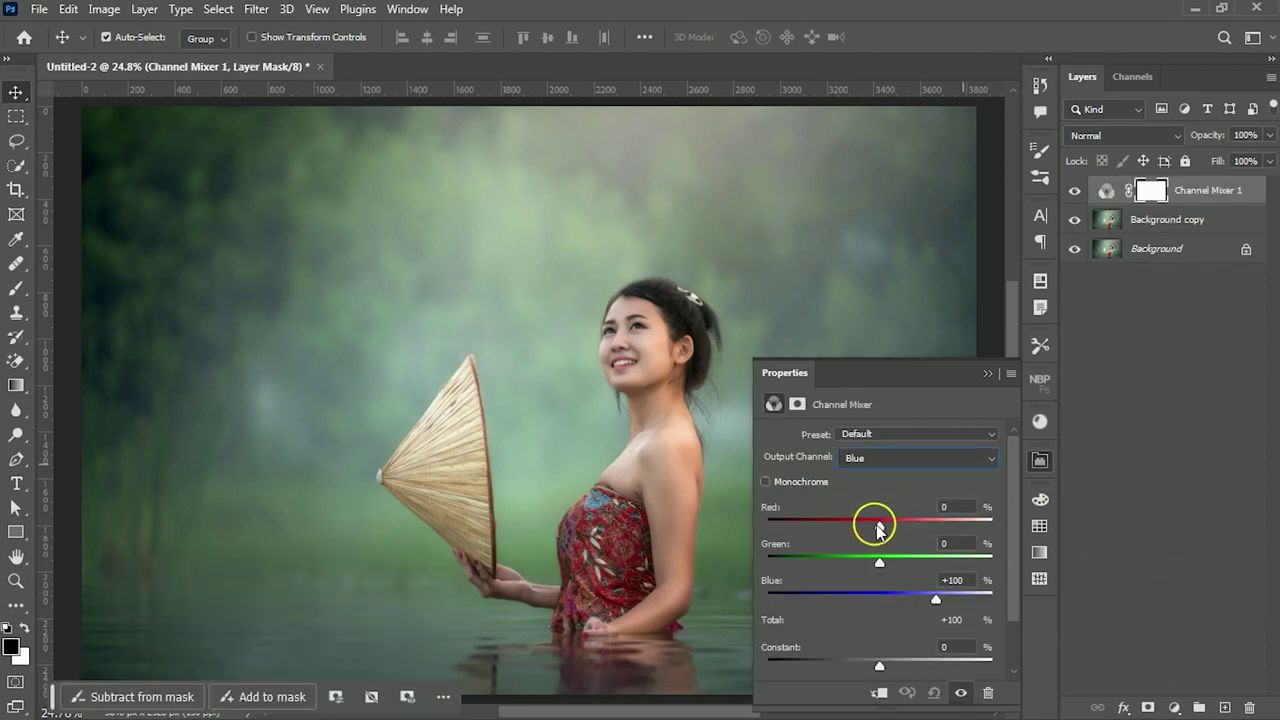
mouse_move(876, 520)
mouse_down()
mouse_move(843, 528)
mouse_move(908, 563)
mouse_move(965, 566)
mouse_up()
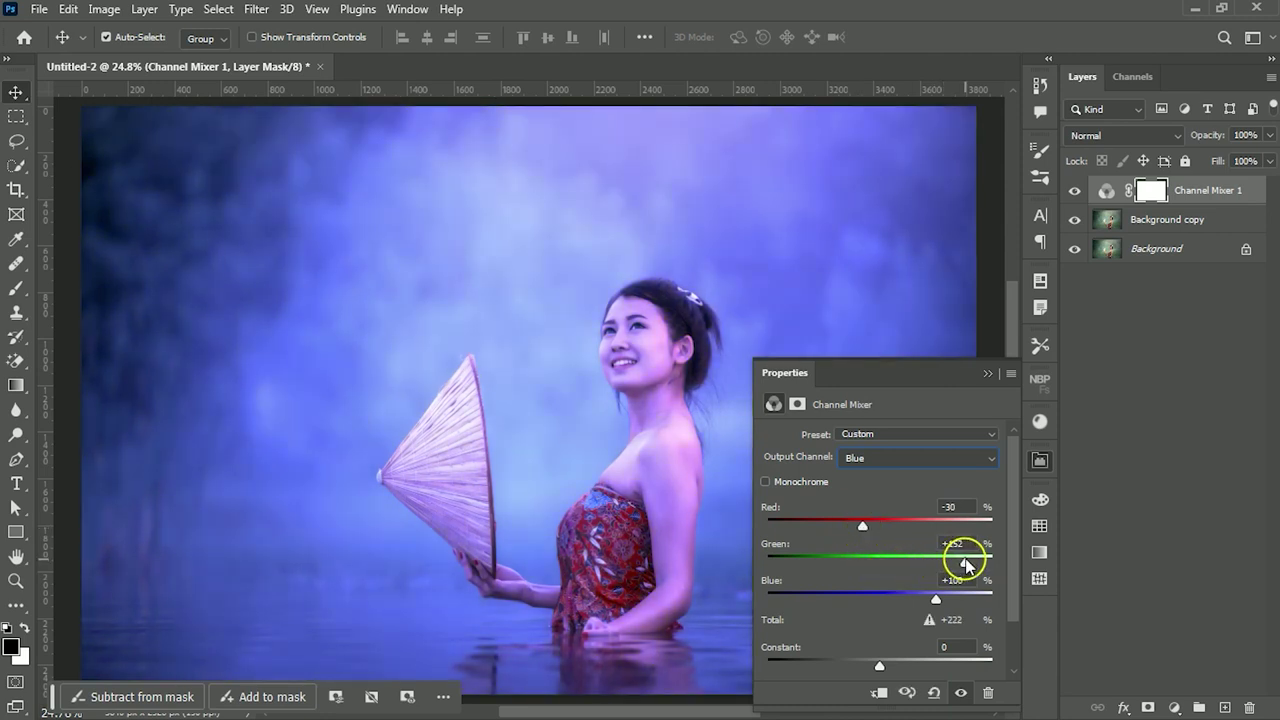
mouse_move(936, 600)
mouse_down()
mouse_move(825, 603)
mouse_move(867, 600)
mouse_up()
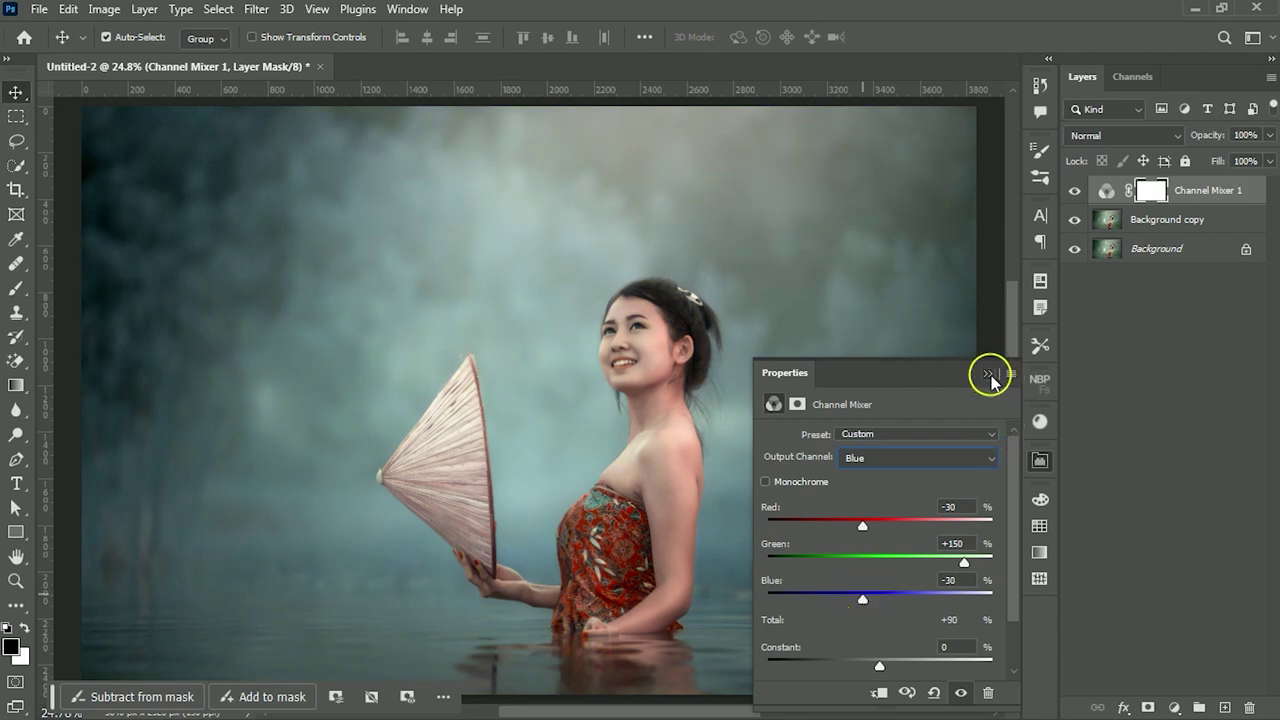
click(987, 373)
click(1176, 706)
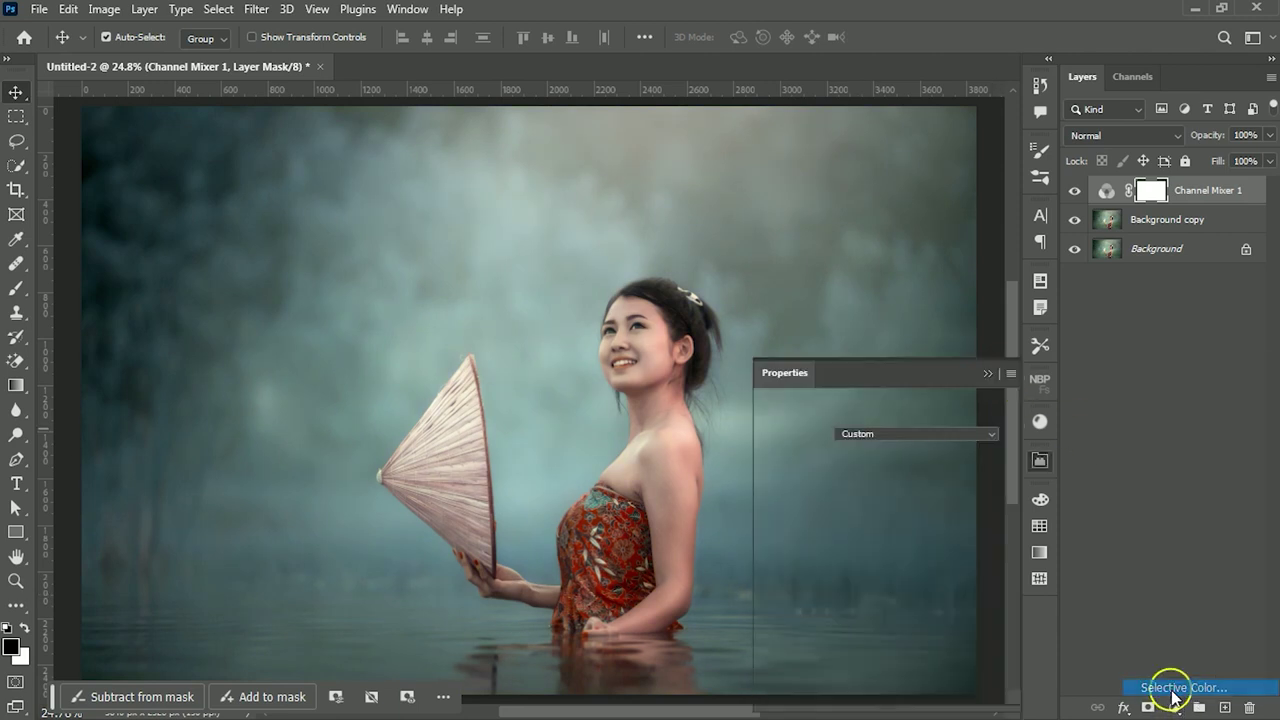
- In Selective Color, set the Reds to Cyan -70 and Yellow +20
click(950, 458)
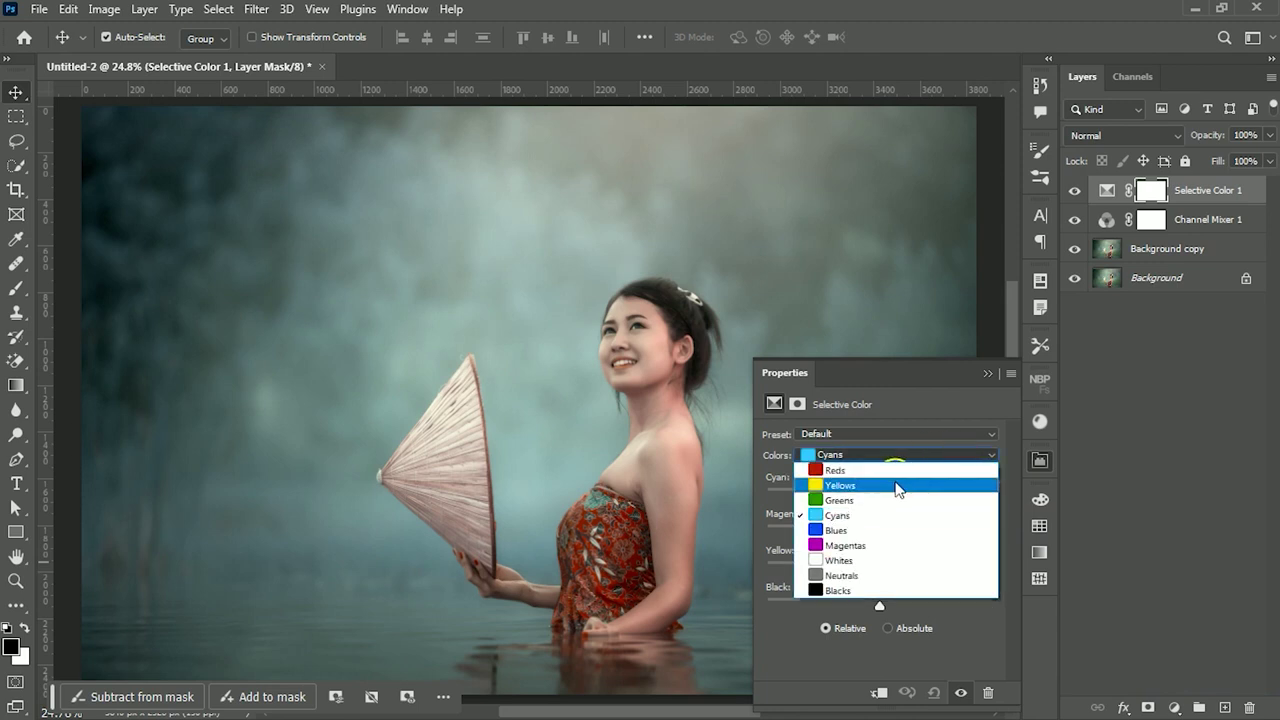
click(905, 480)
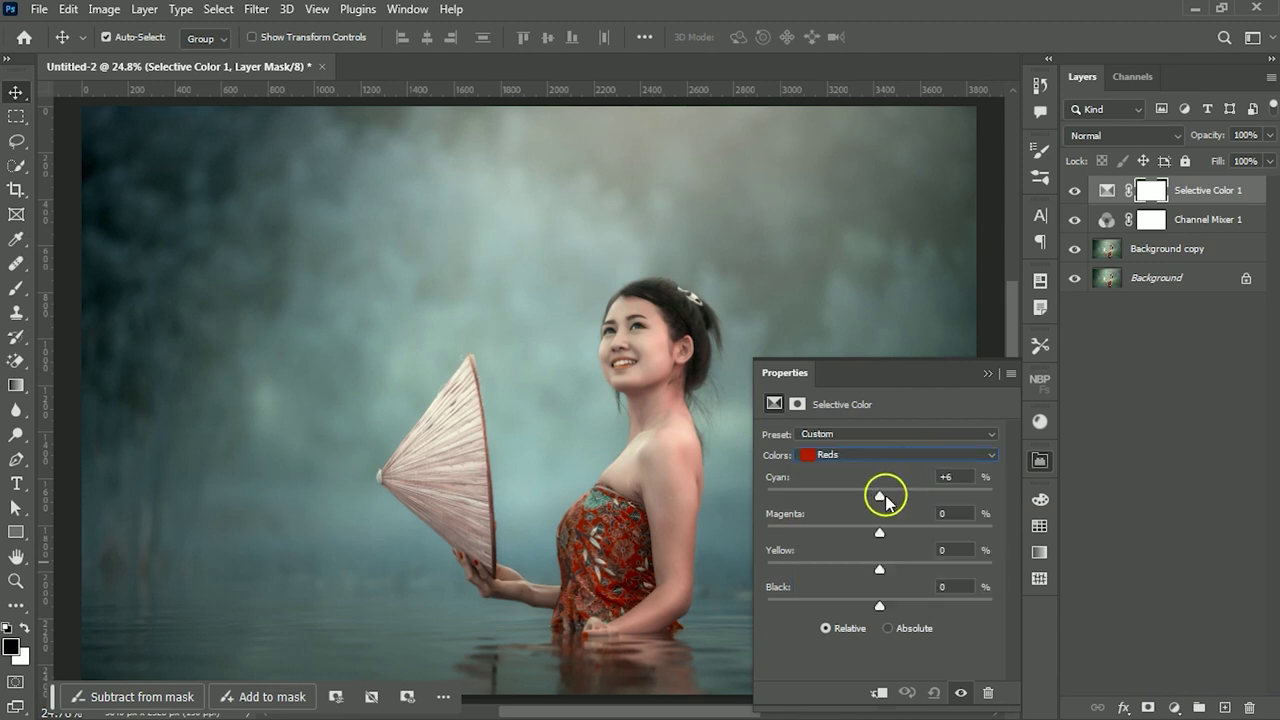
drag(885, 496, 800, 510)
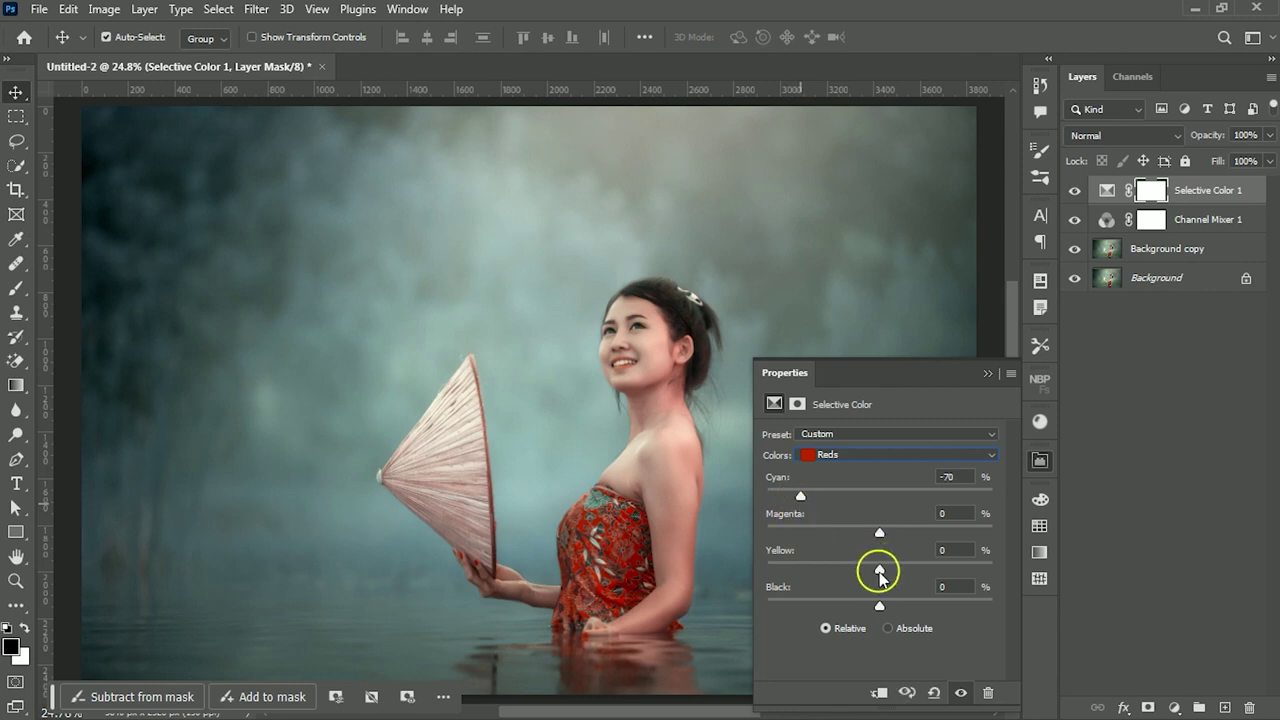
drag(880, 572, 899, 574)
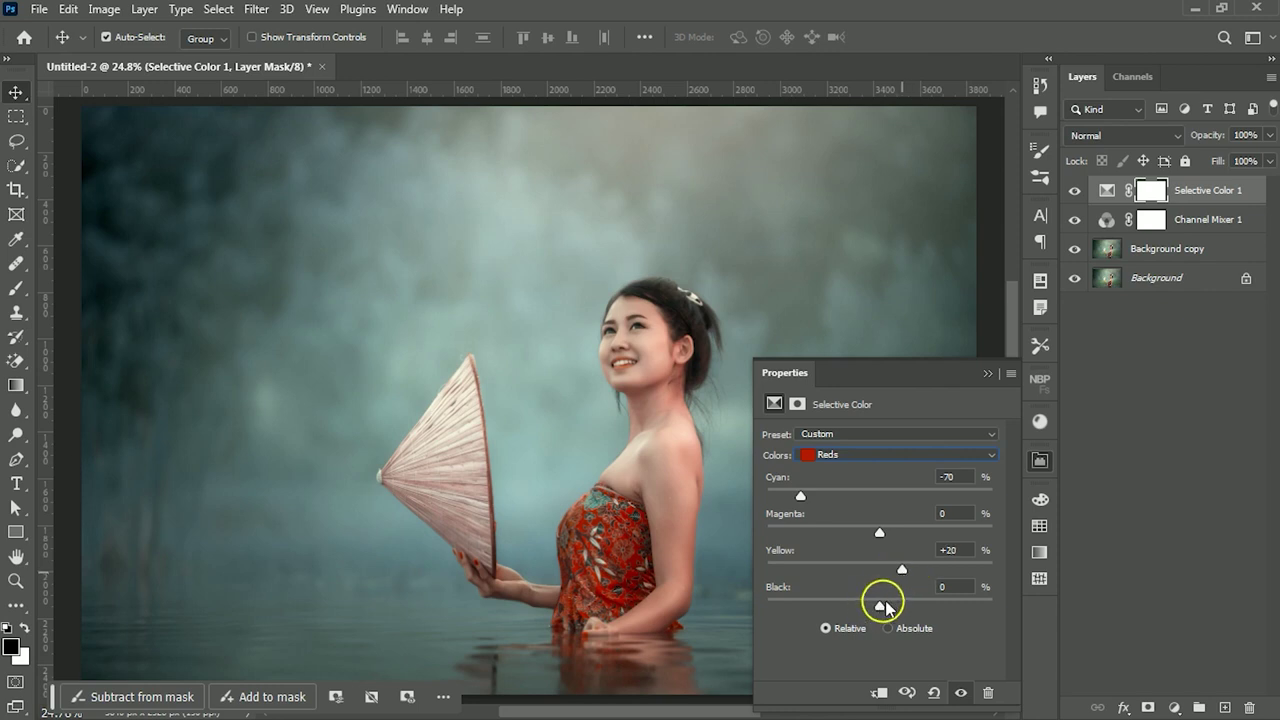
drag(888, 606, 897, 606)
- Set the Cyans to Cyan +20 and Yellow +20, then merge down into Background copy
click(918, 455)
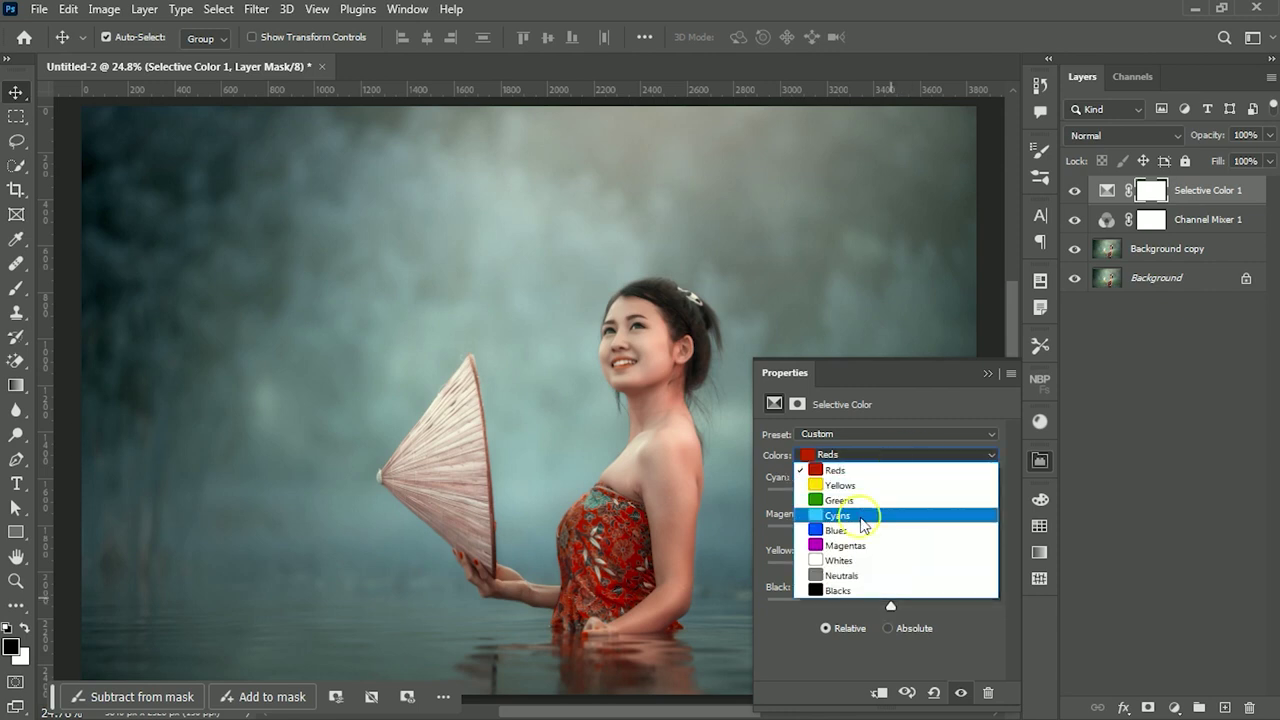
click(862, 508)
drag(880, 499, 902, 502)
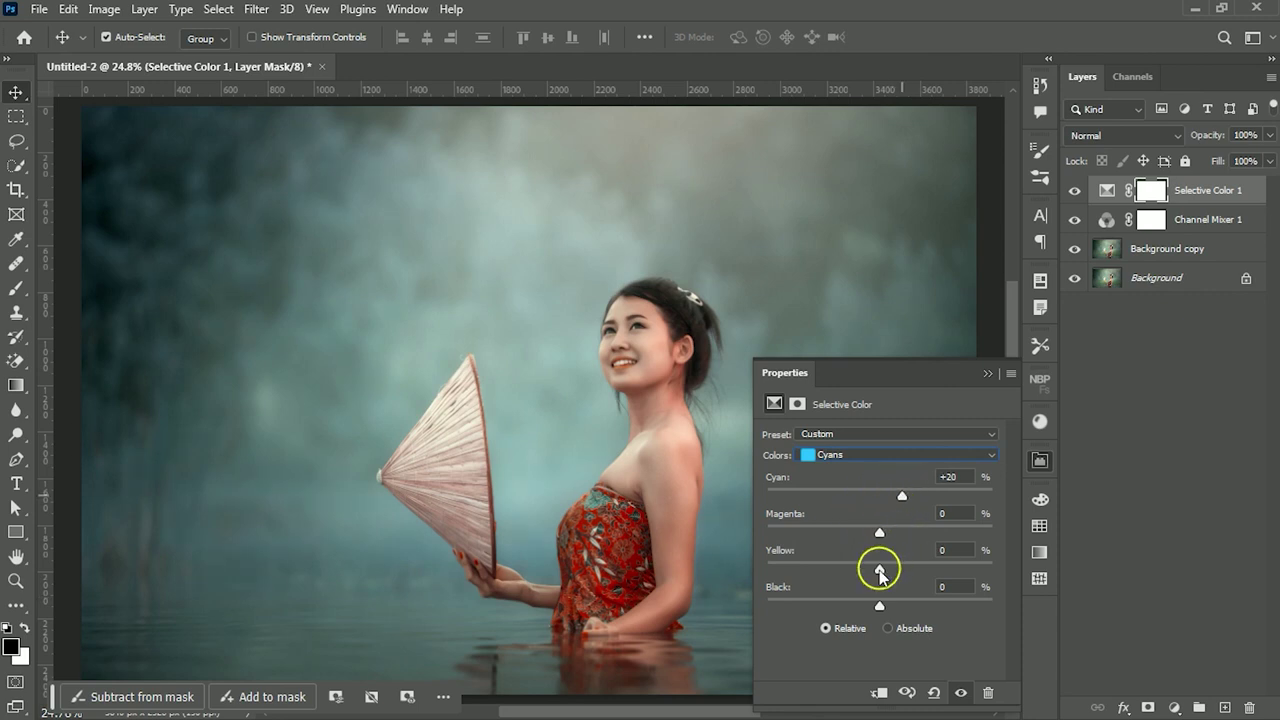
drag(879, 570, 906, 575)
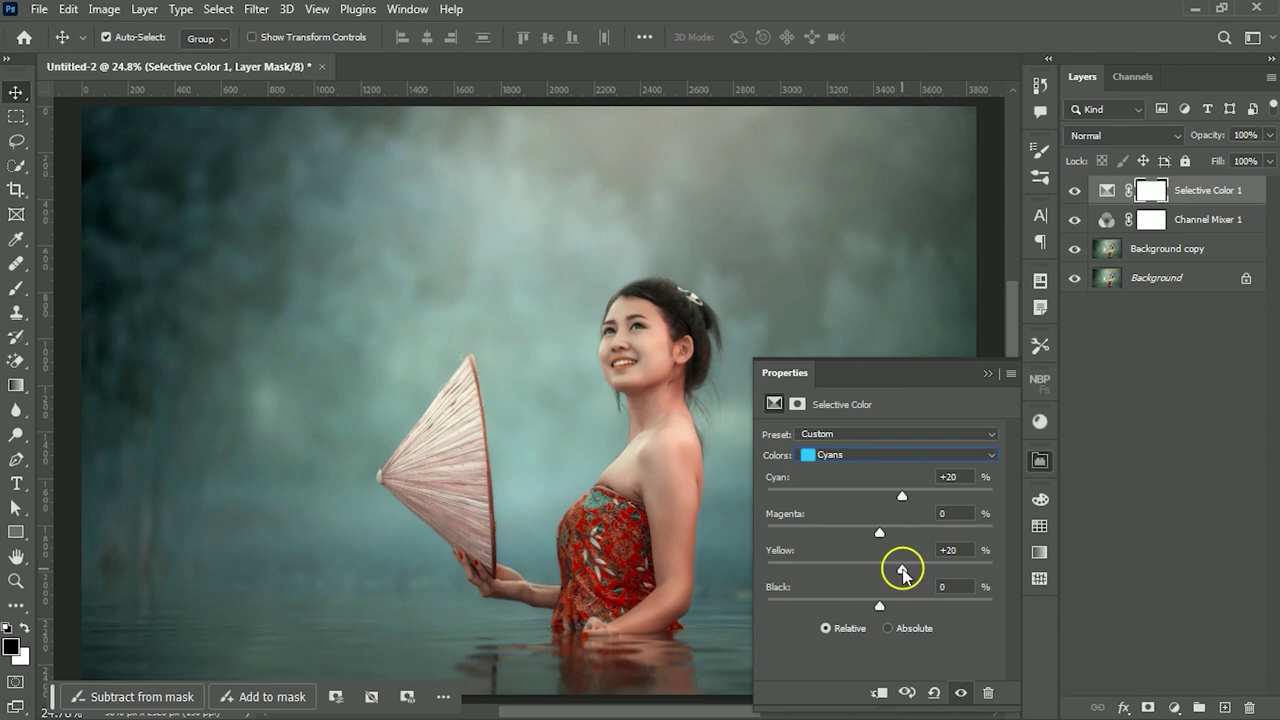
click(985, 373)
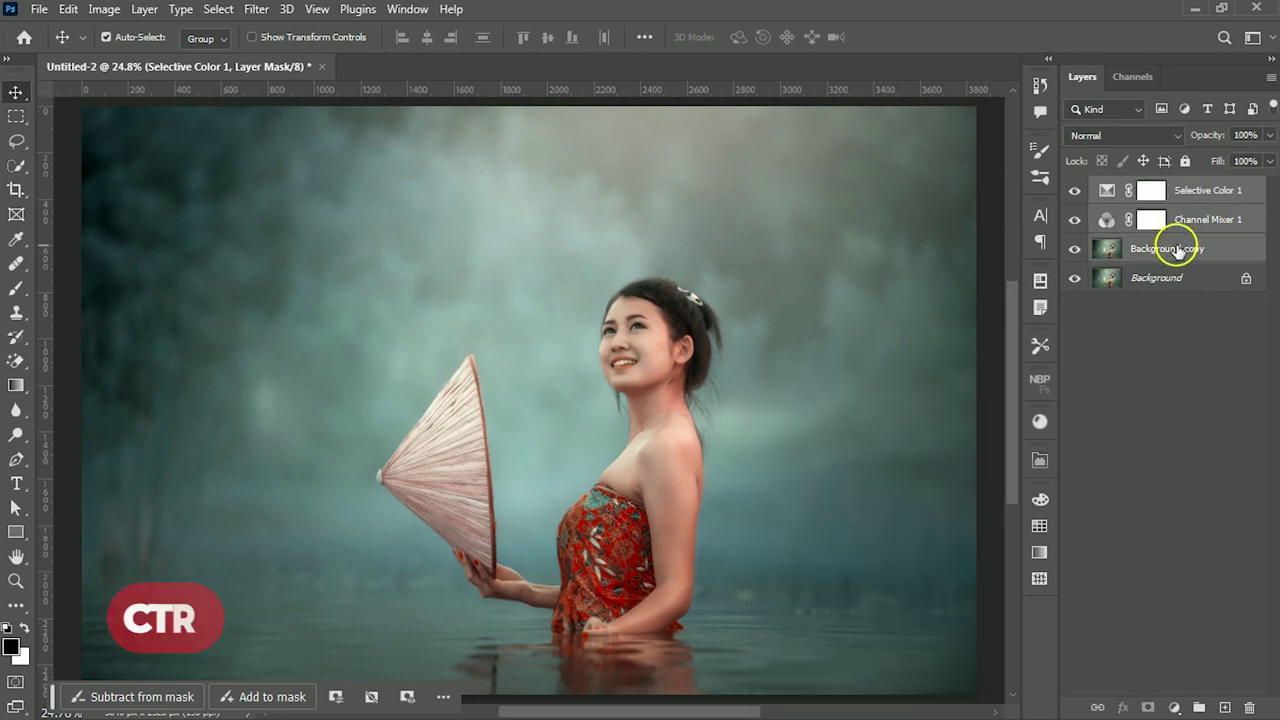
click(1176, 250)
key(ctrl+e)
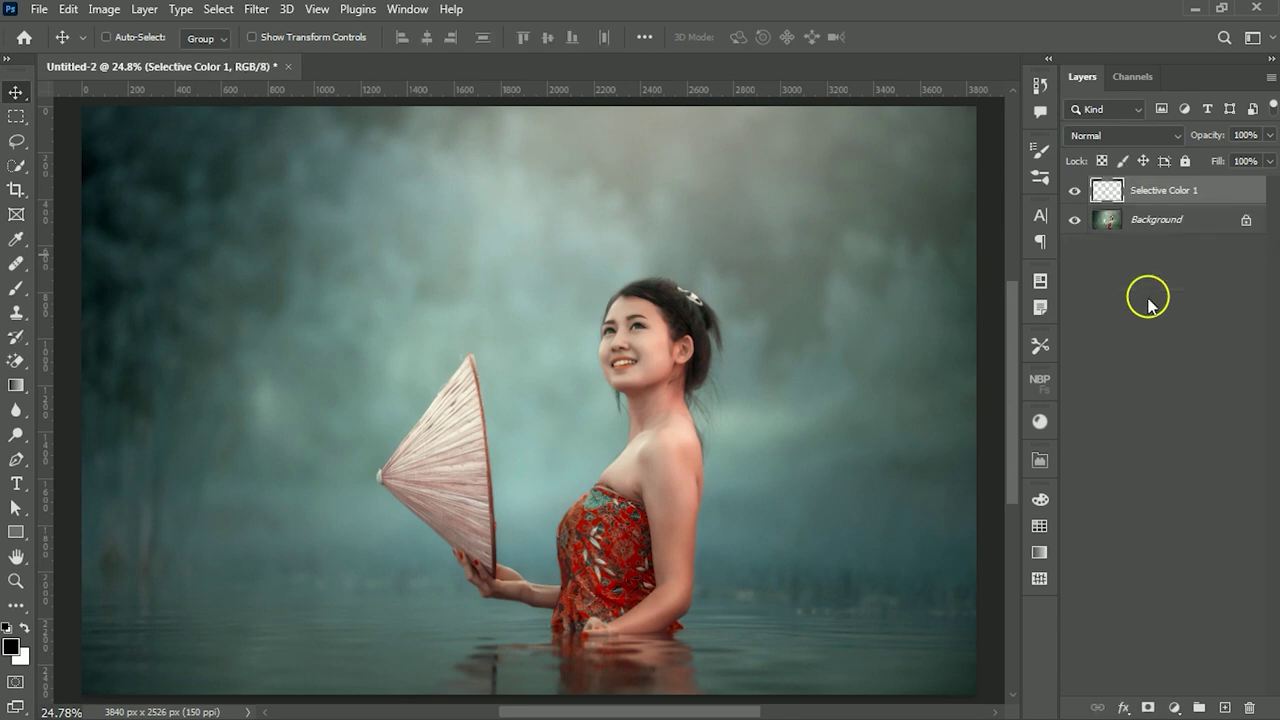
- Convert the image to Lab Color without flattening
click(115, 14)
mouse_move(116, 29)
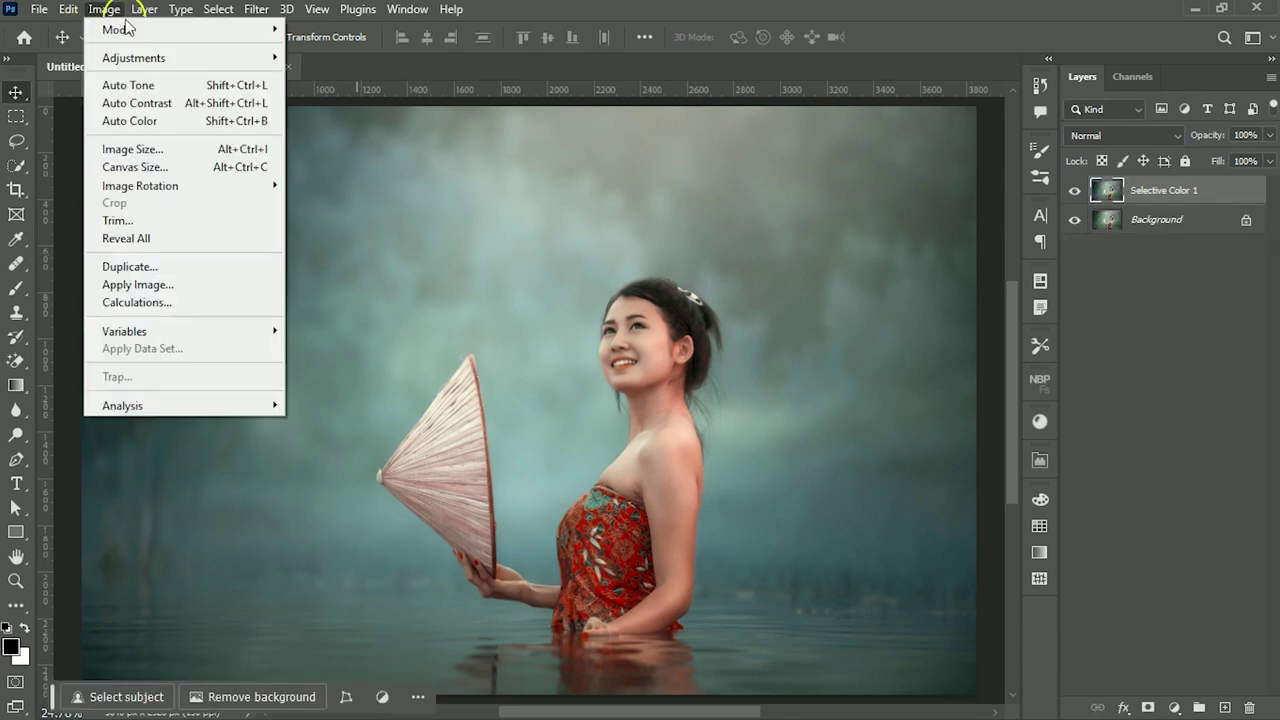
click(331, 141)
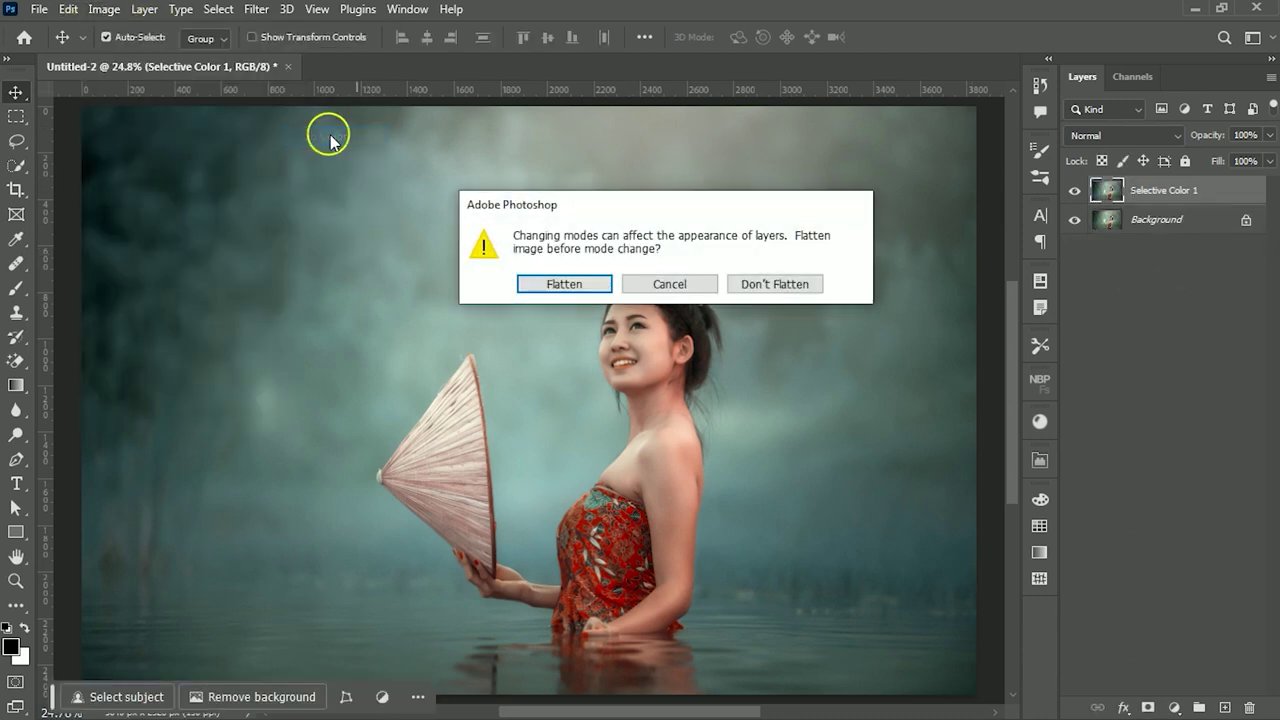
click(755, 284)
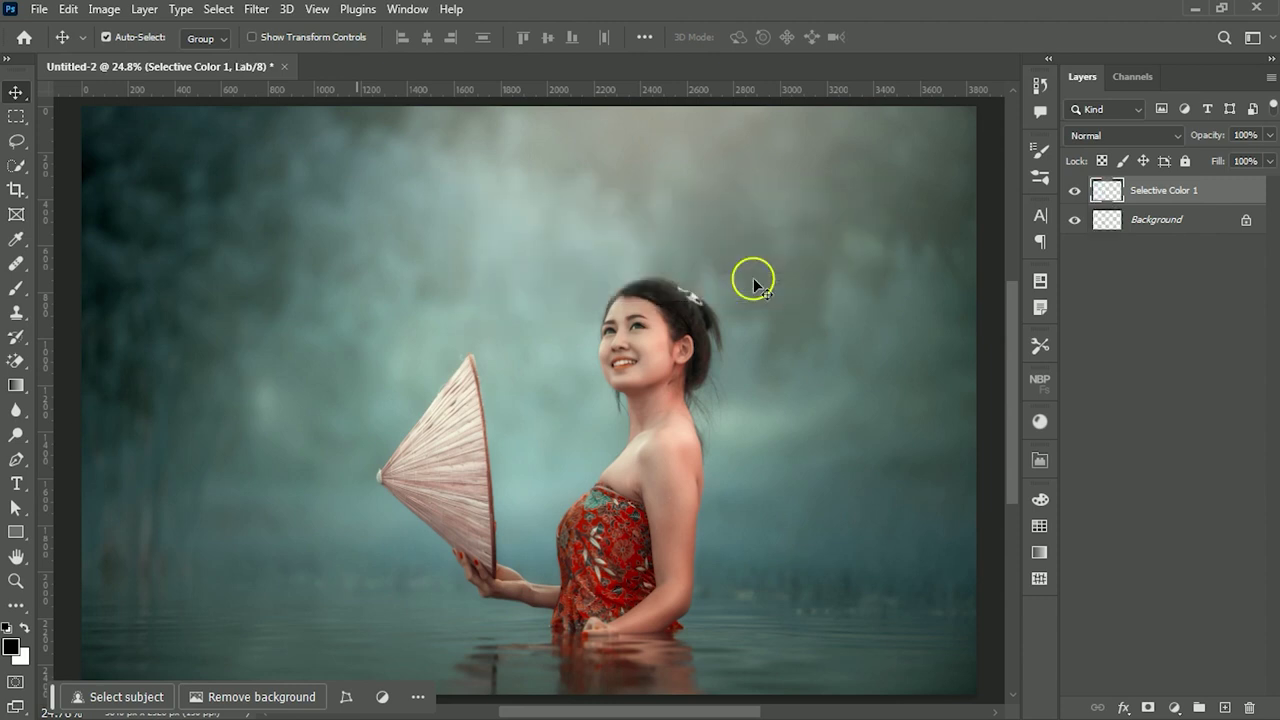
- Copy the a channel into the b channel, then deselect
click(1133, 76)
click(1133, 156)
key(ctrl+a)
key(ctrl+c)
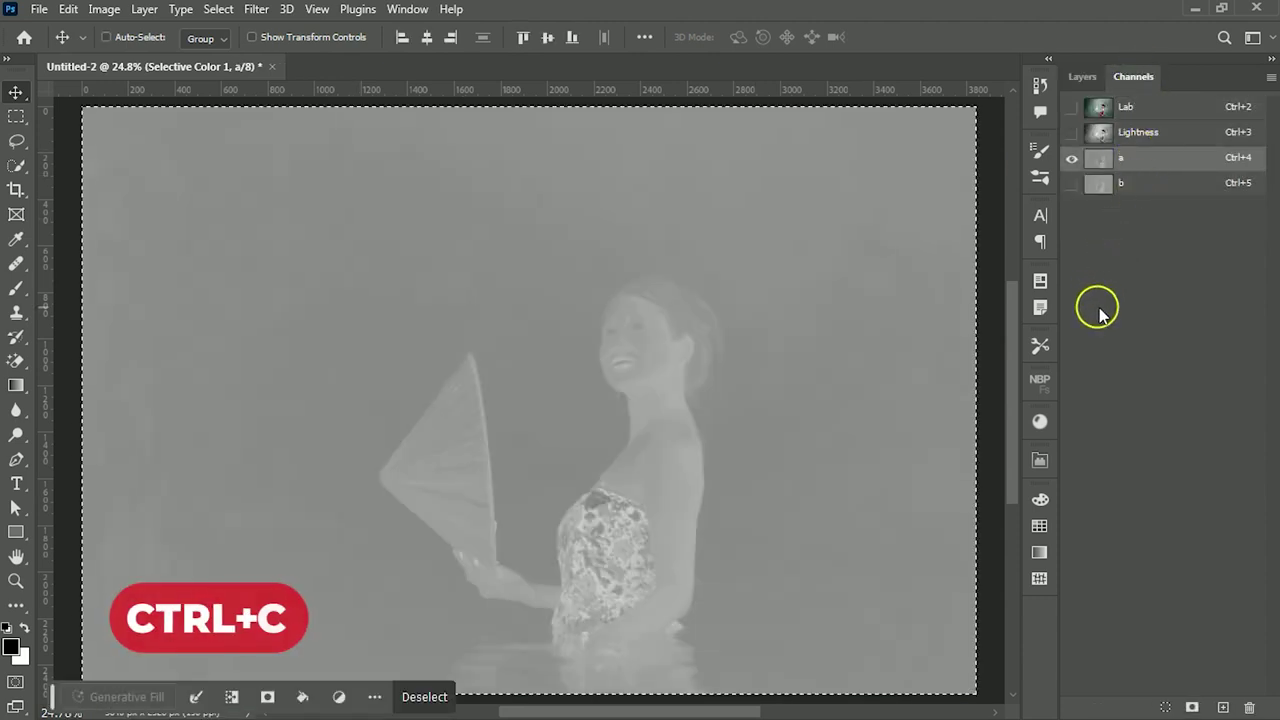
click(1183, 188)
key(ctrl+v)
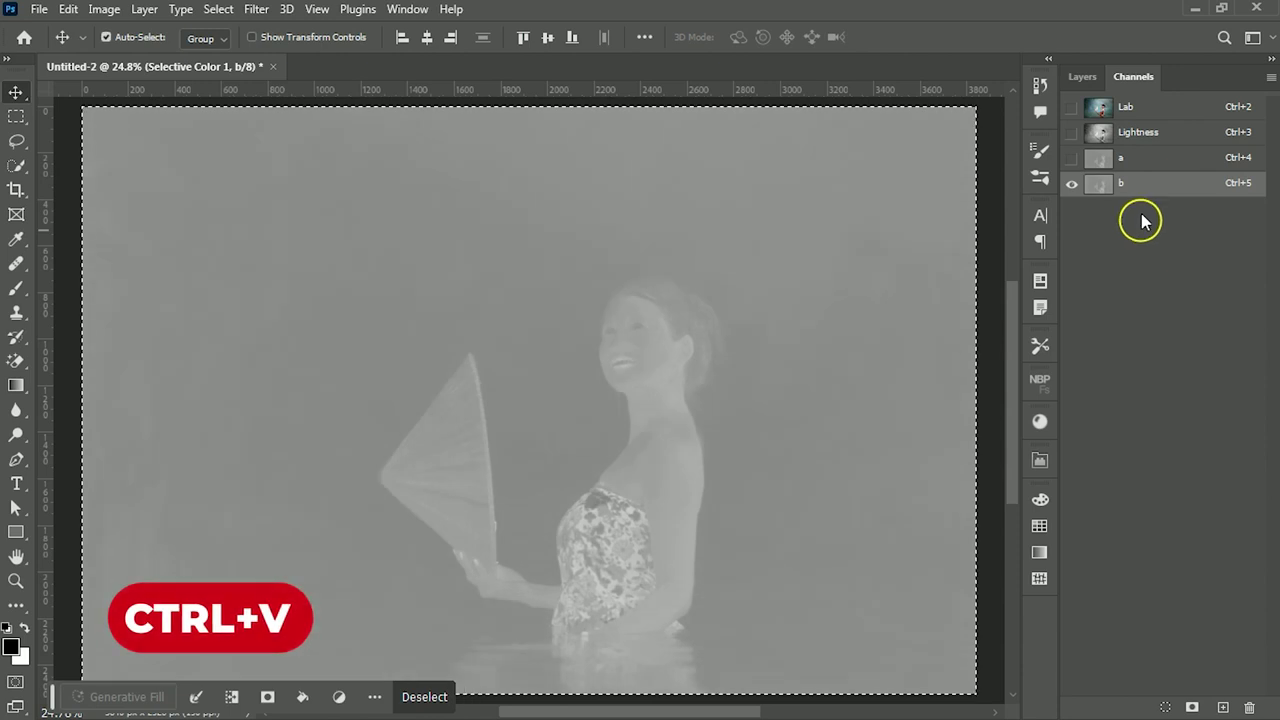
click(1160, 107)
key(ctrl+d)
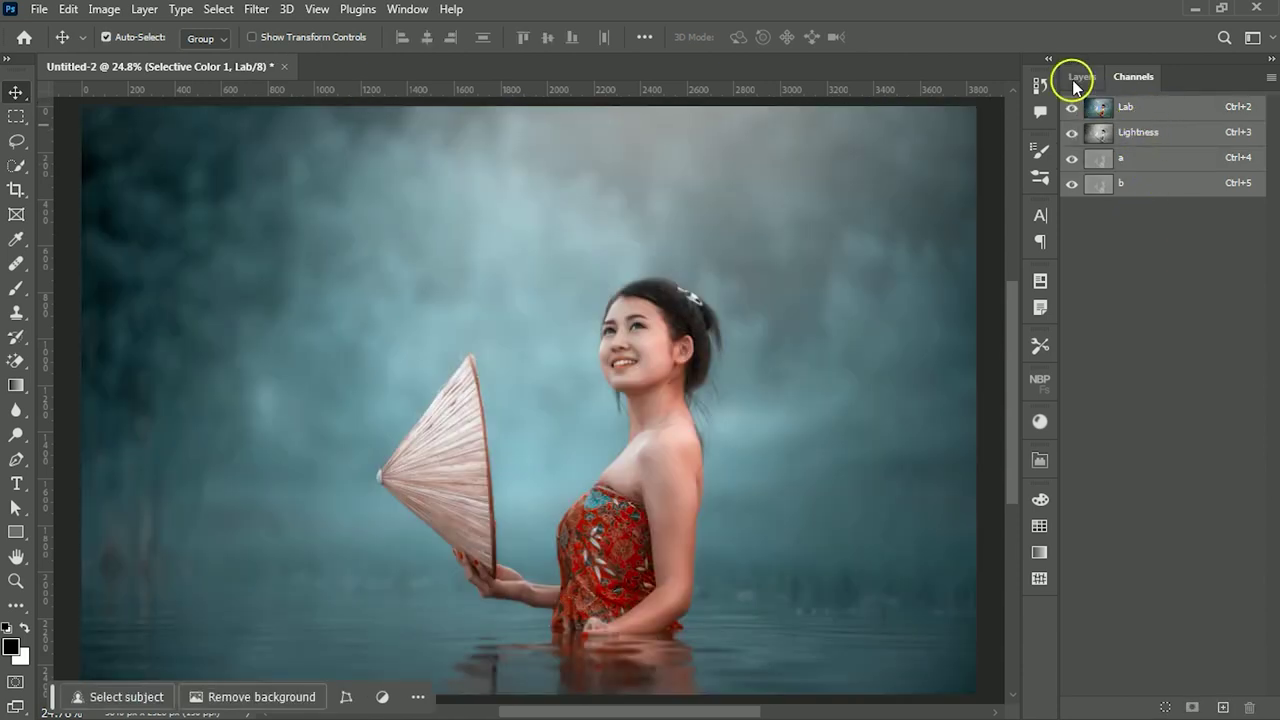
click(1080, 77)
- Convert the image back to RGB Color without flattening
click(106, 9)
mouse_move(117, 29)
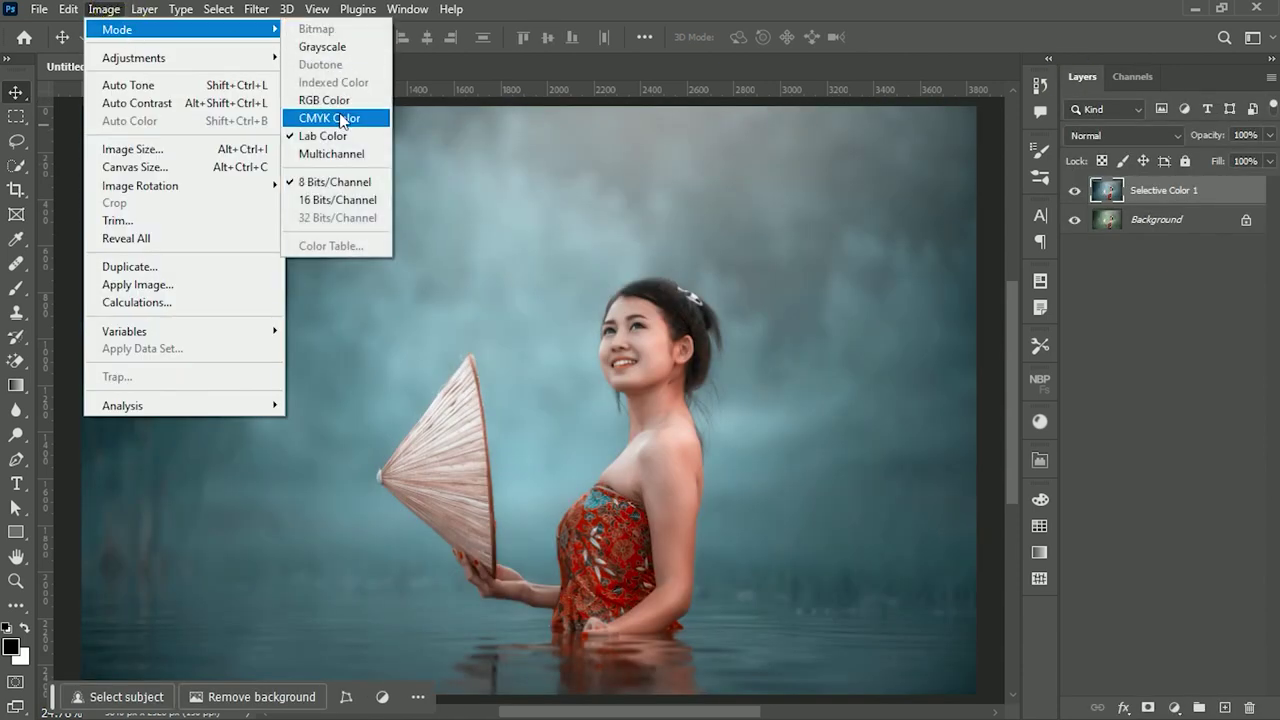
click(340, 100)
click(775, 283)
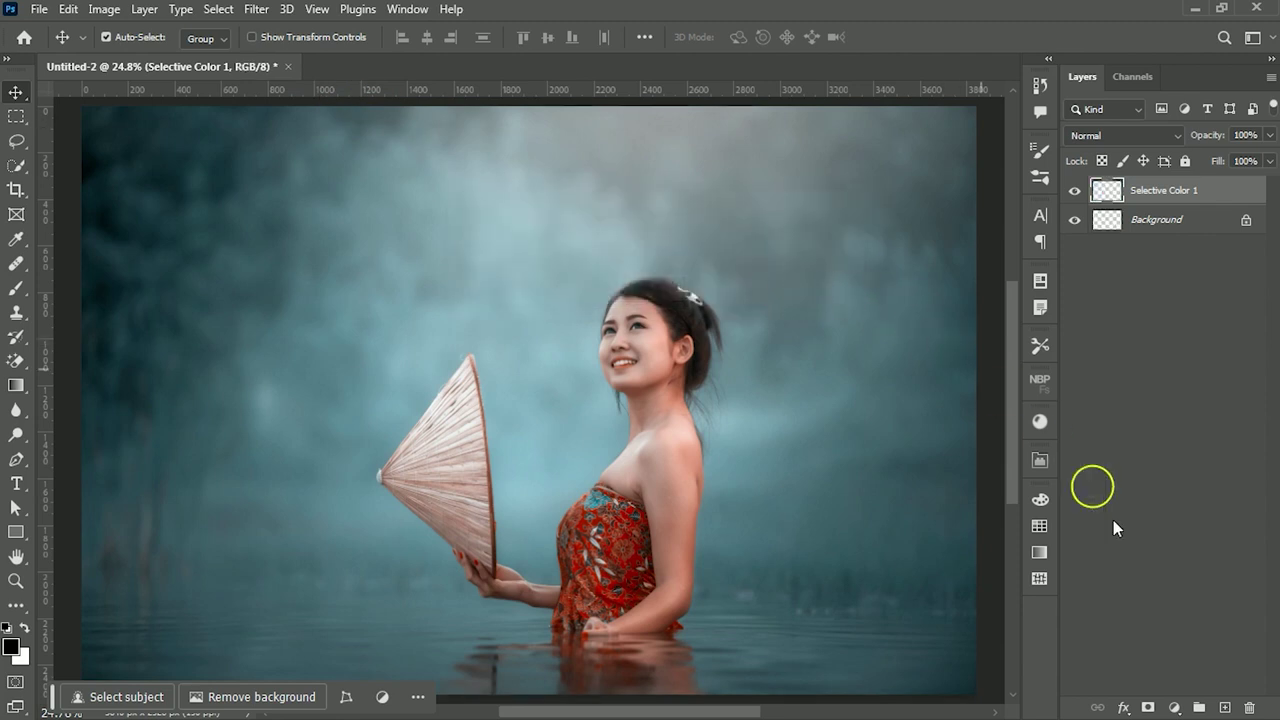
click(1174, 707)
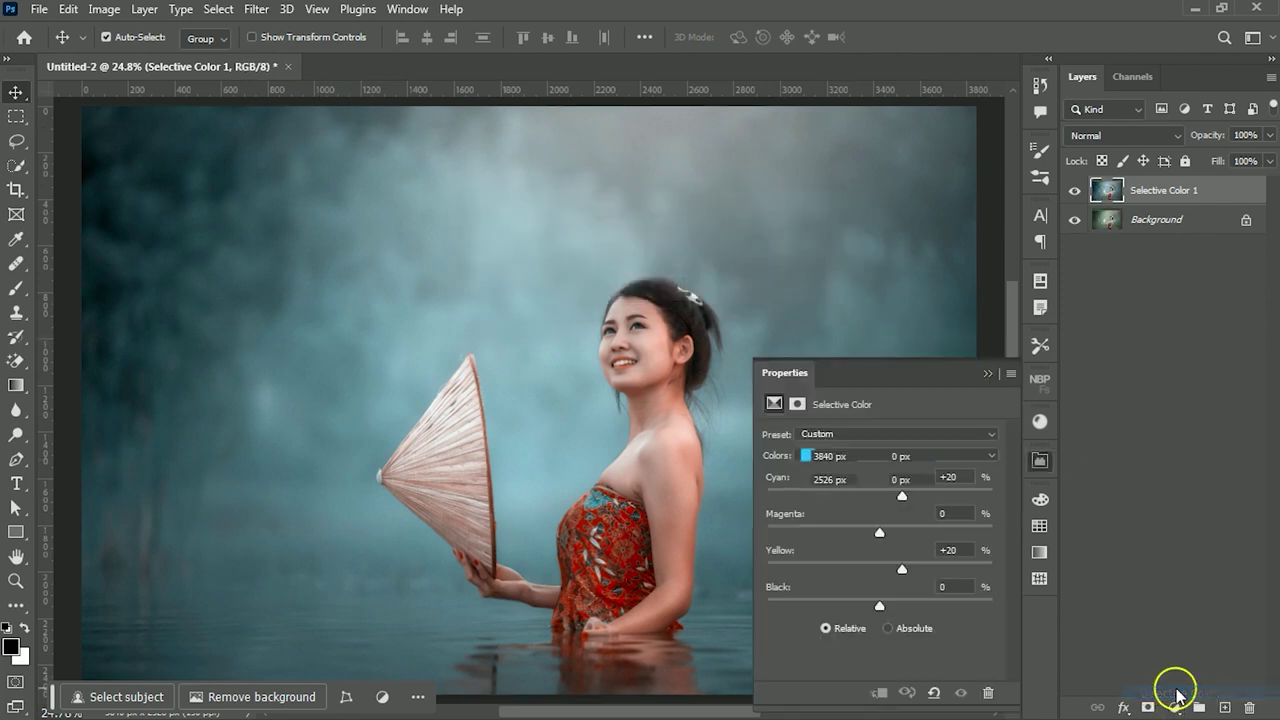
- Set a second Selective Color's Reds to Cyan -70, Yellow +10, merged with Selective Color 1
click(894, 454)
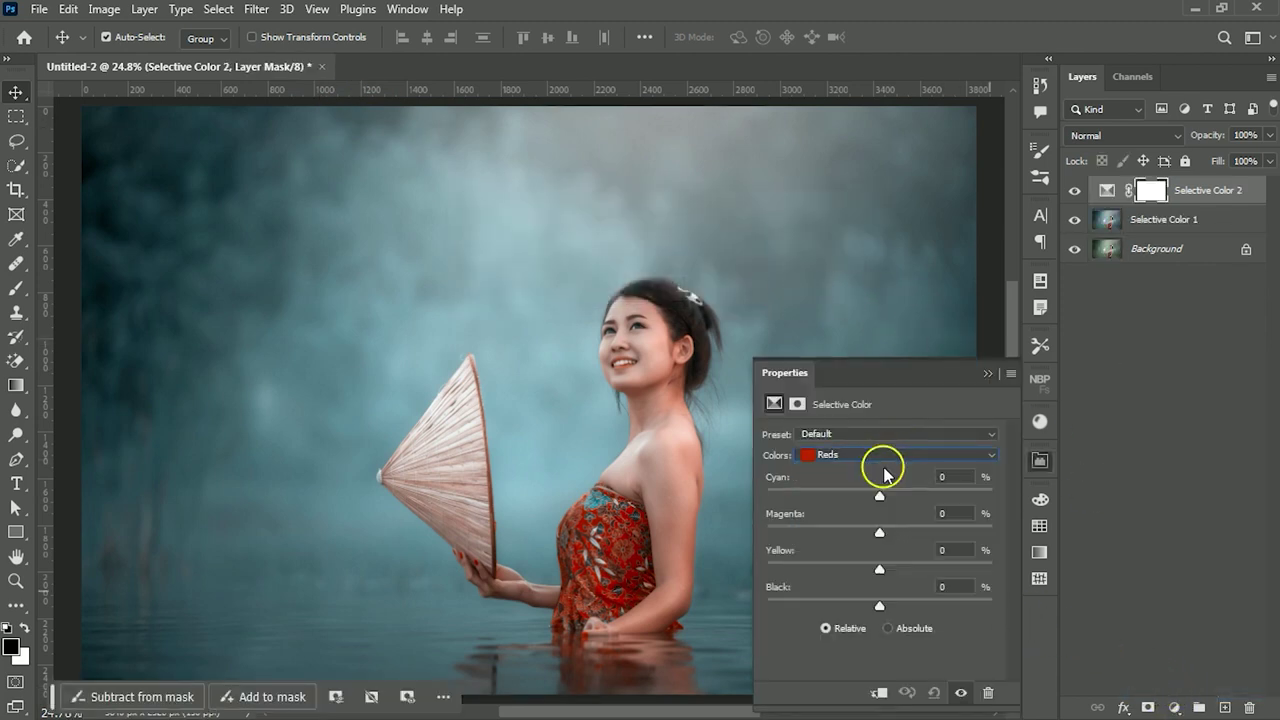
mouse_move(880, 498)
mouse_down()
mouse_move(794, 494)
mouse_move(785, 505)
mouse_up()
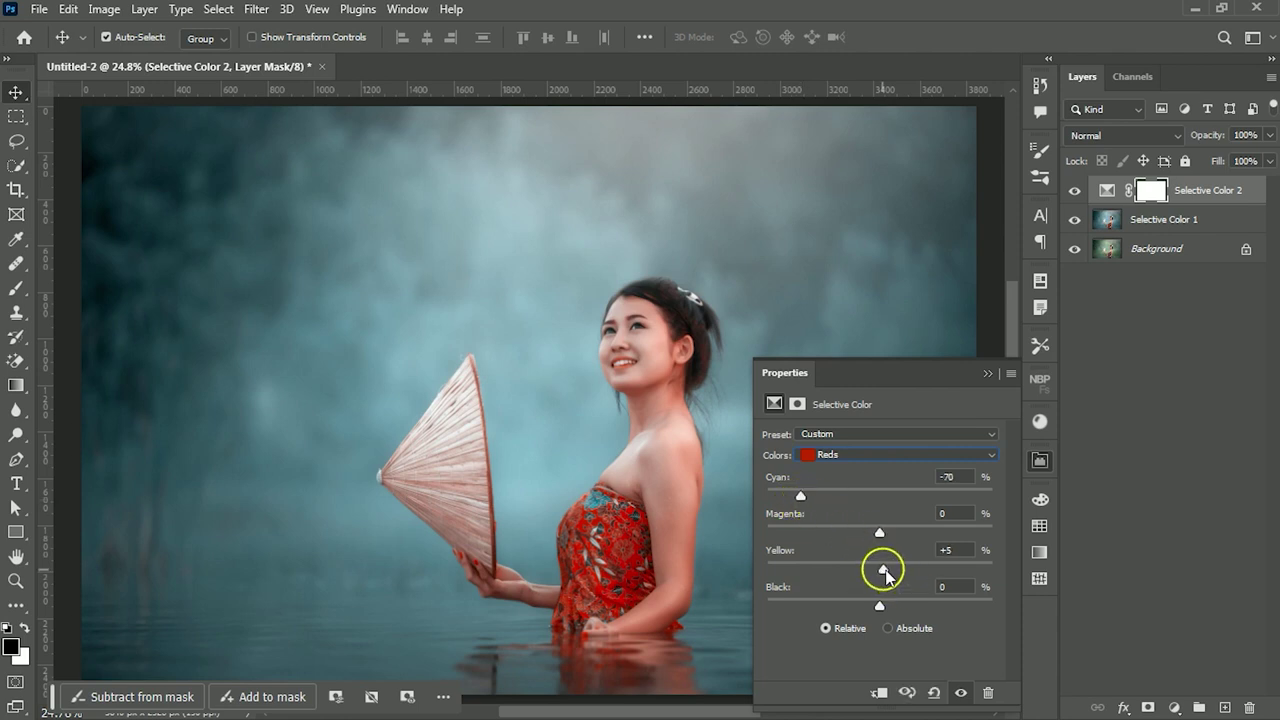
click(987, 372)
click(1168, 226)
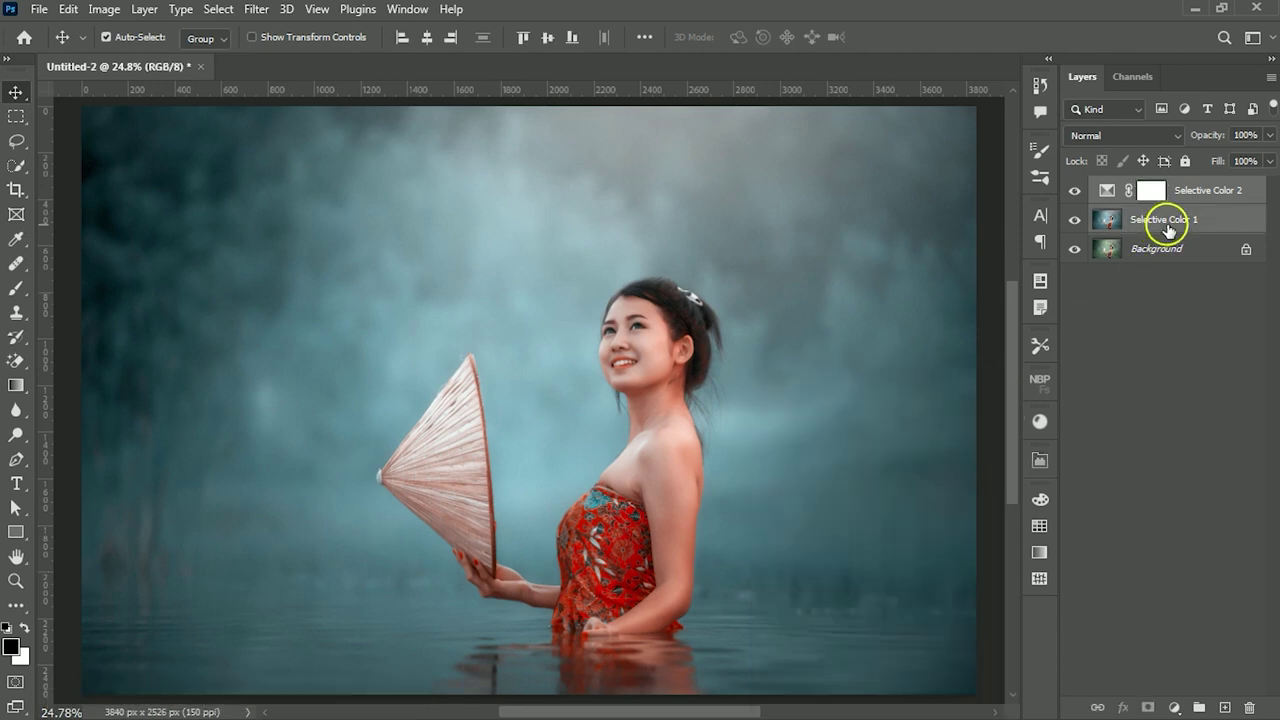
key(ctrl+e)
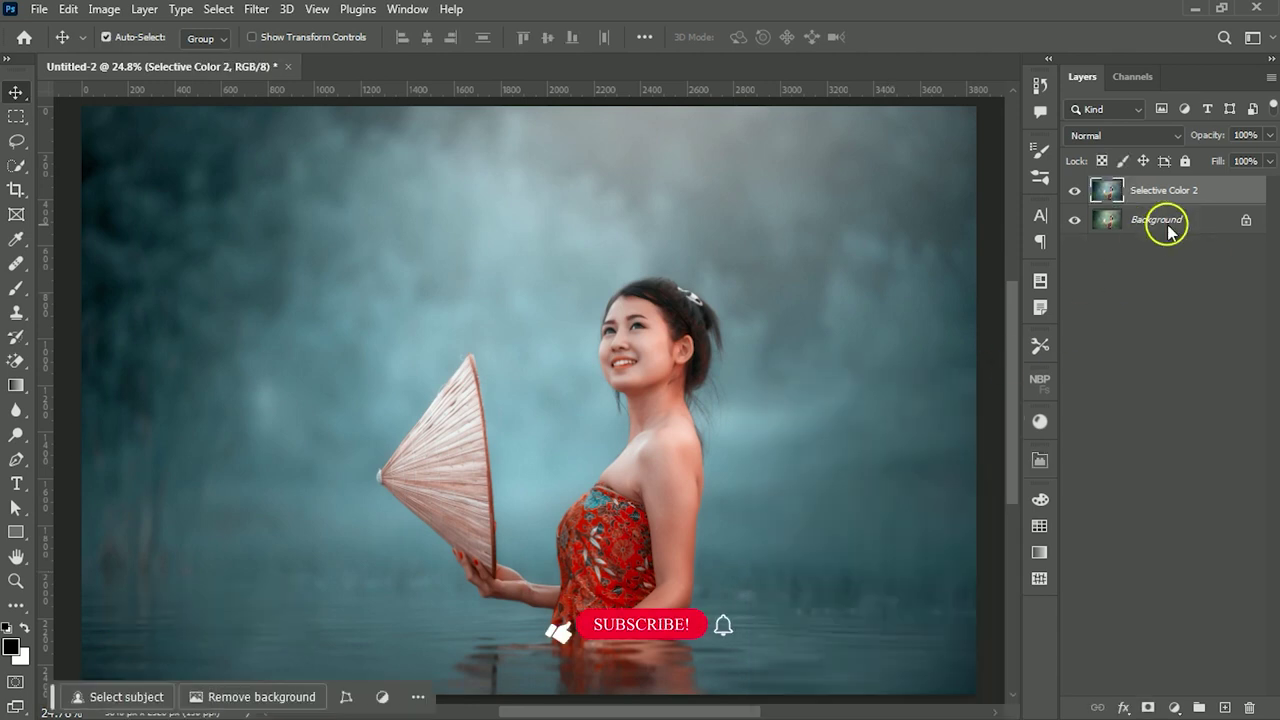
right_click(1183, 205)
- Convert Selective Color 2 to a smart object and open the Camera Raw Filter's Basic section
click(1100, 290)
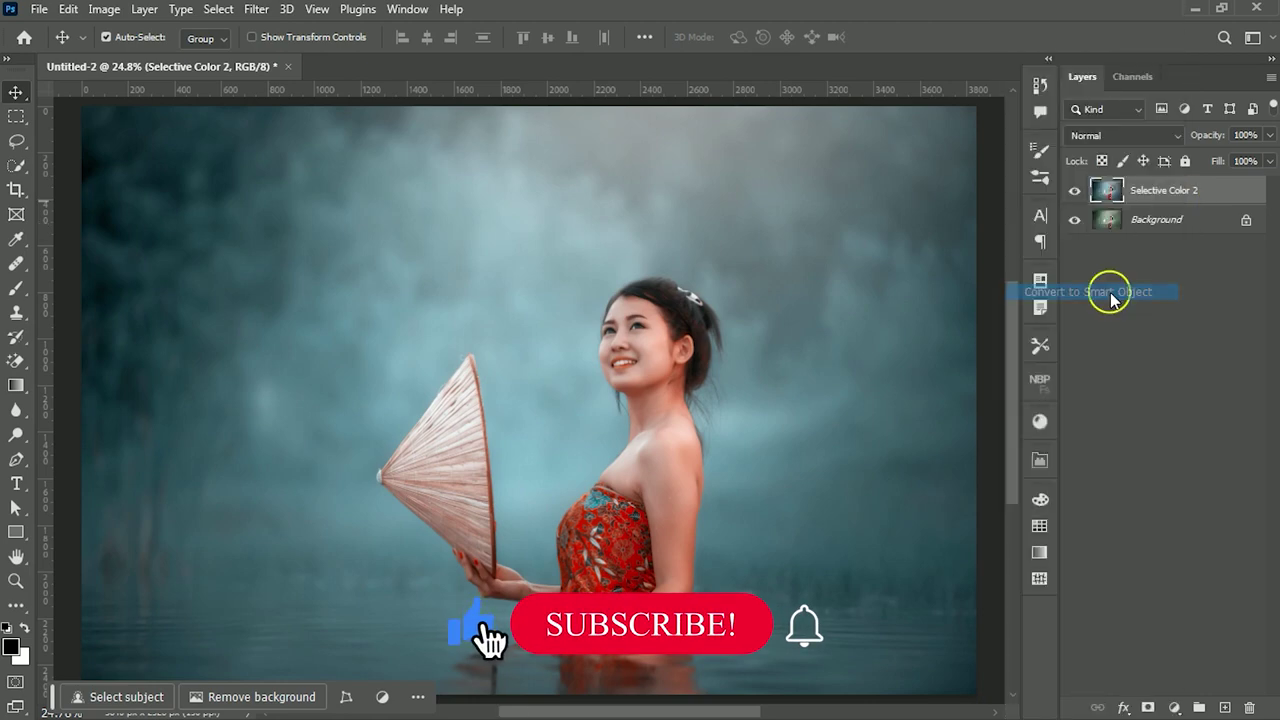
click(258, 9)
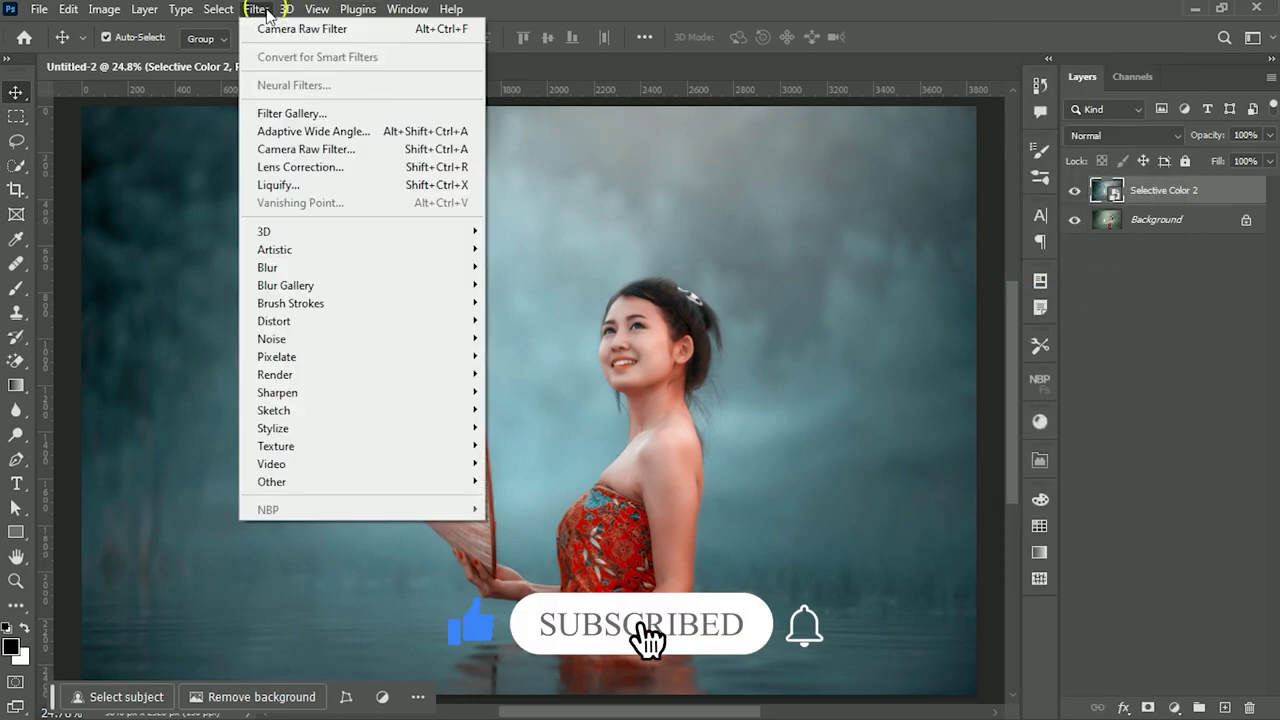
click(320, 149)
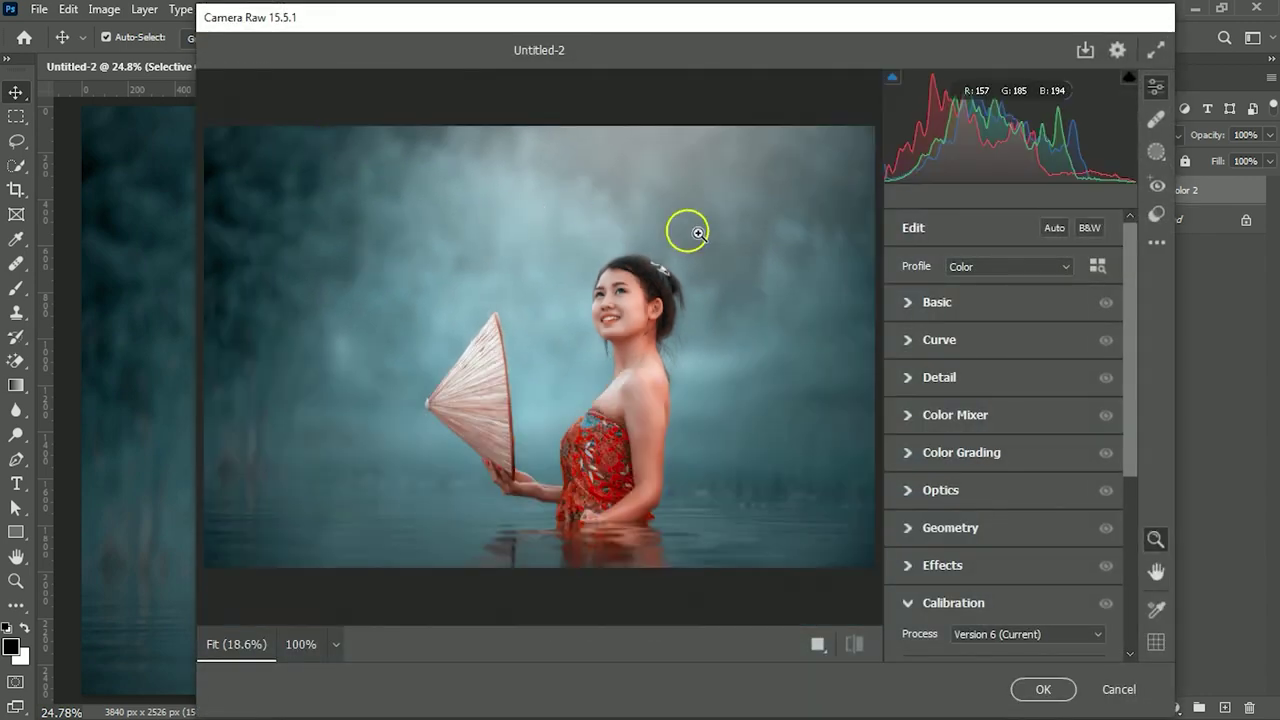
click(908, 302)
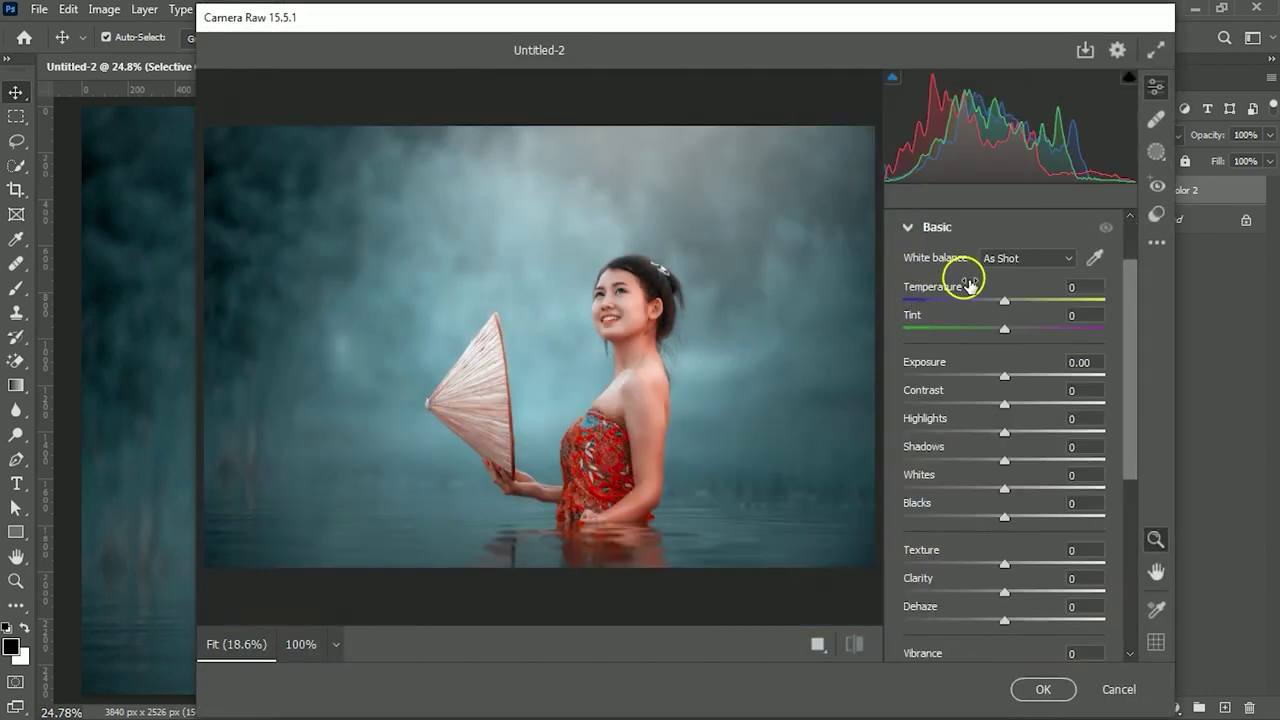
- Set Camera Raw Temperature to -5 and Exposure to -0.10
drag(1004, 302, 996, 302)
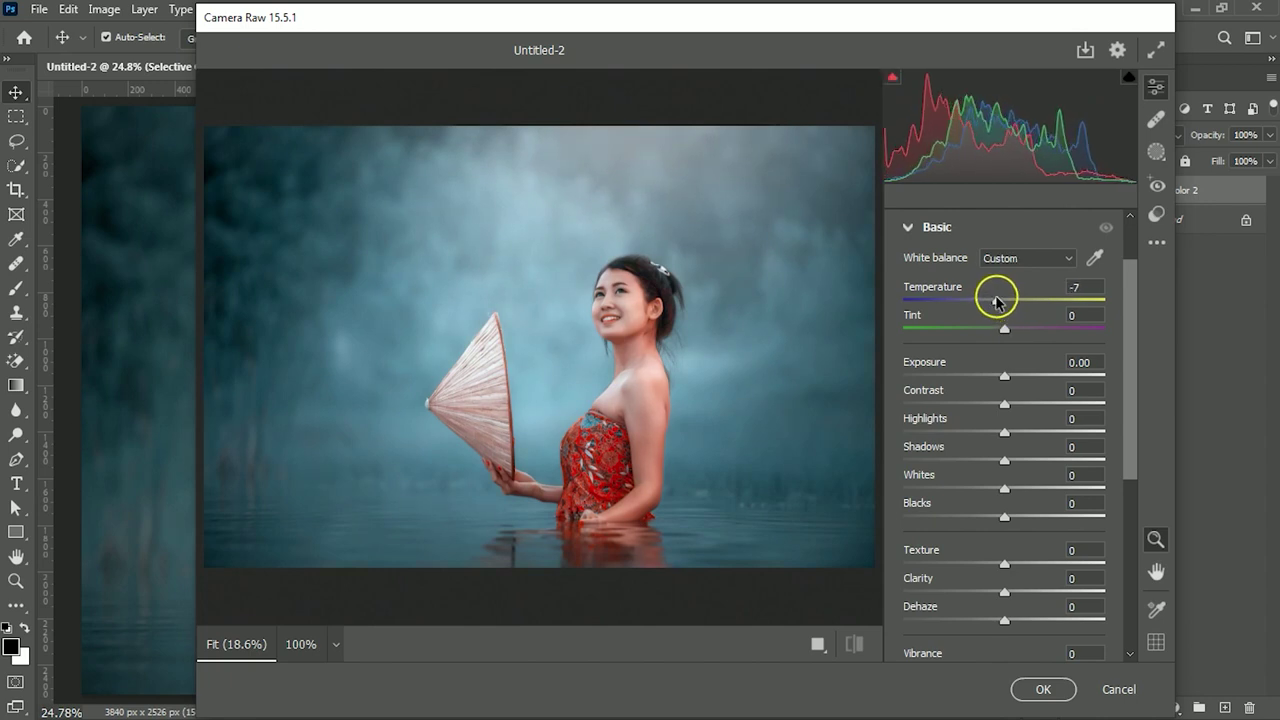
click(1080, 288)
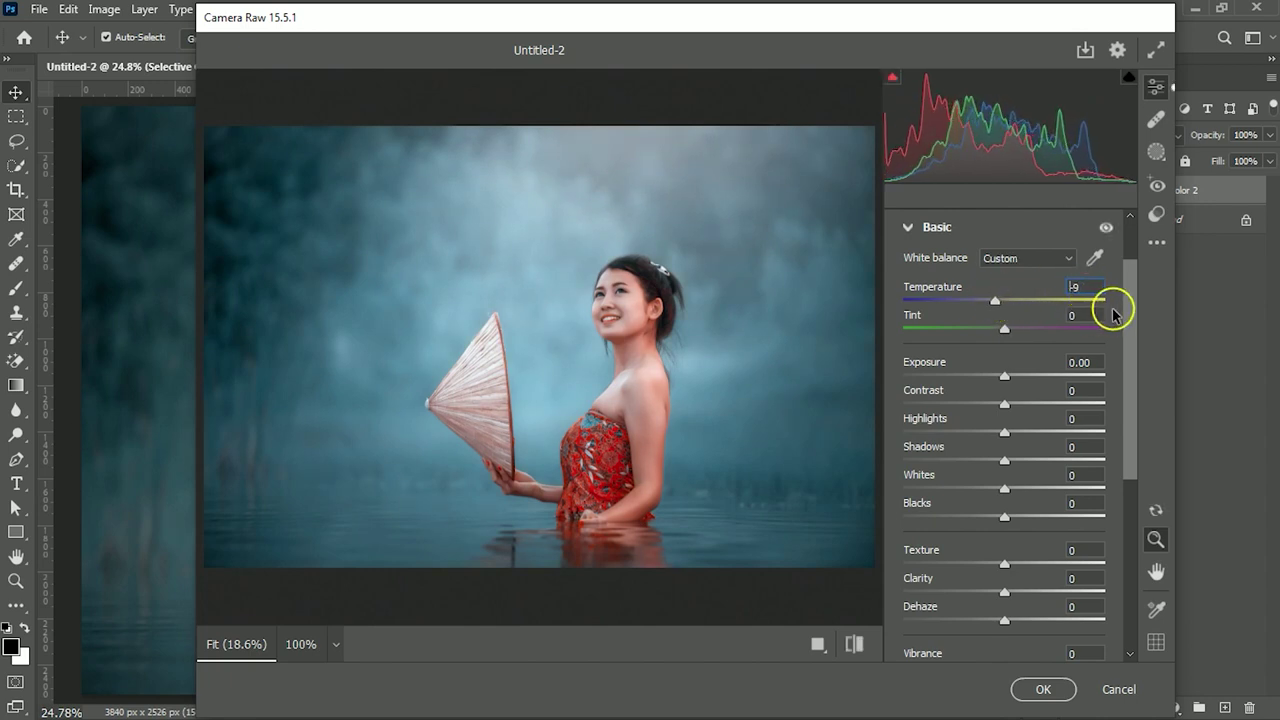
key(Down)
key(Down)
key(Up)
key(Up)
key(Up)
key(Up)
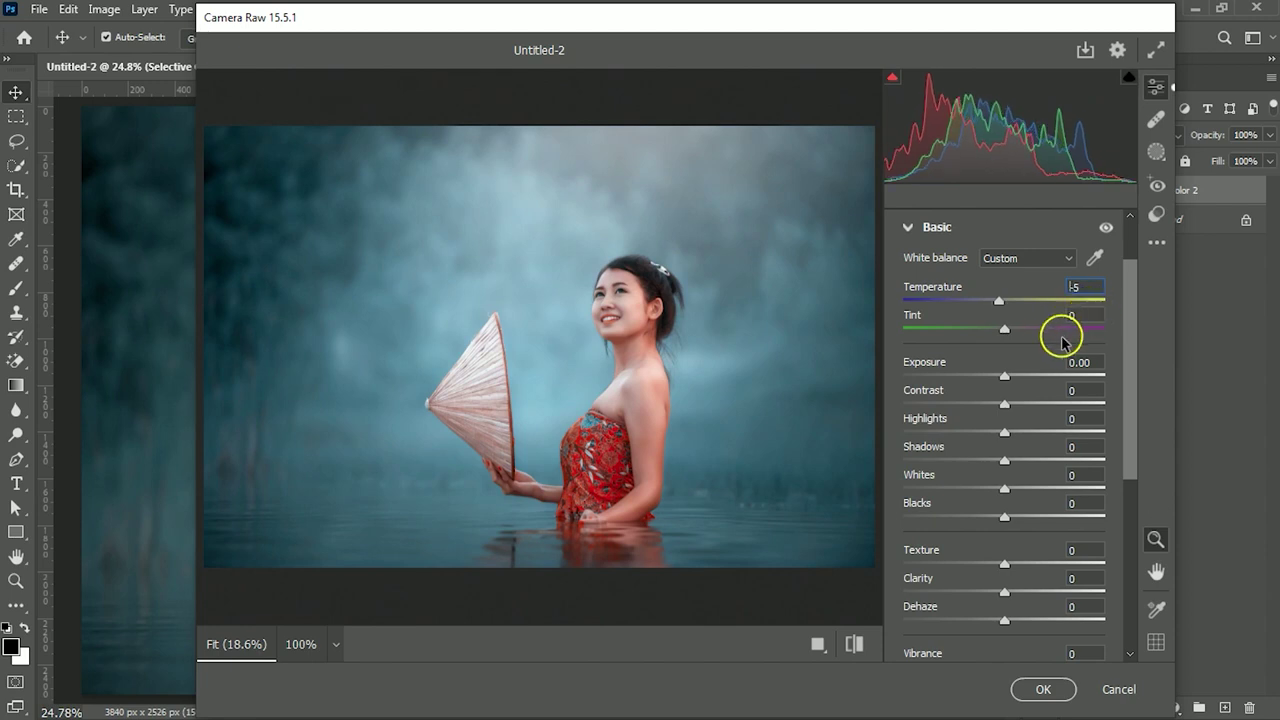
click(1003, 377)
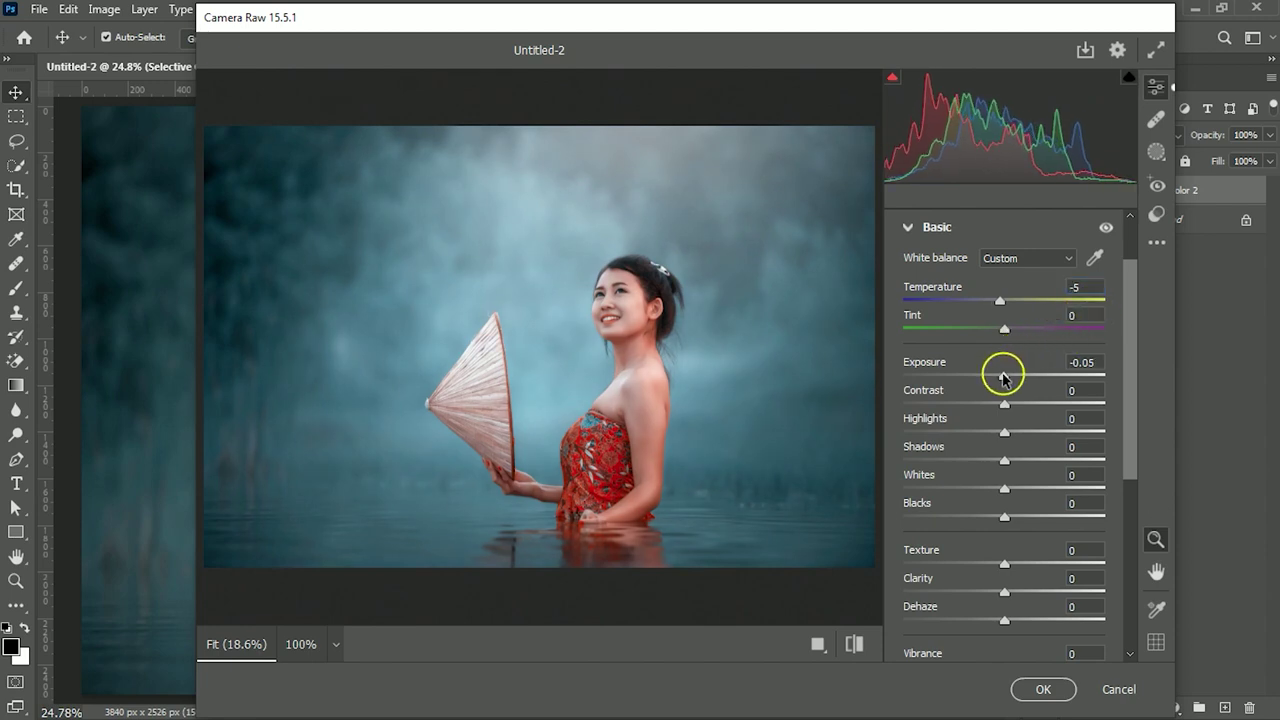
drag(1003, 377, 1001, 376)
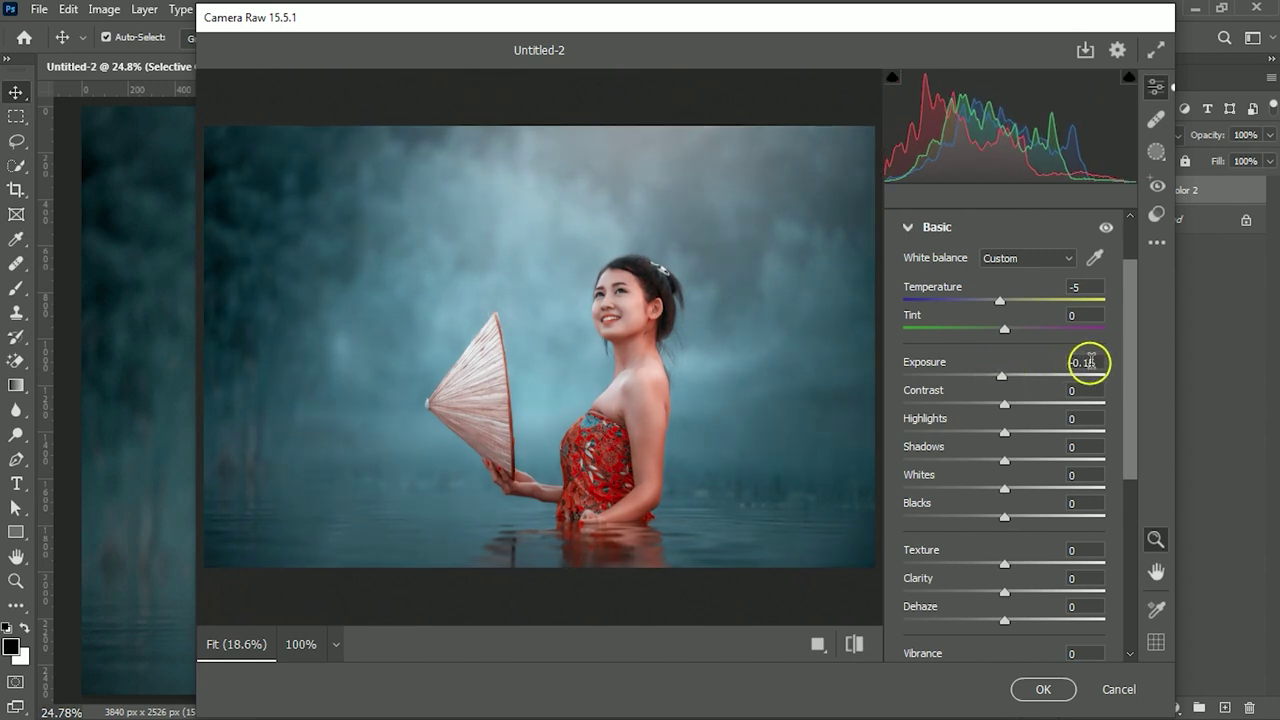
click(1087, 362)
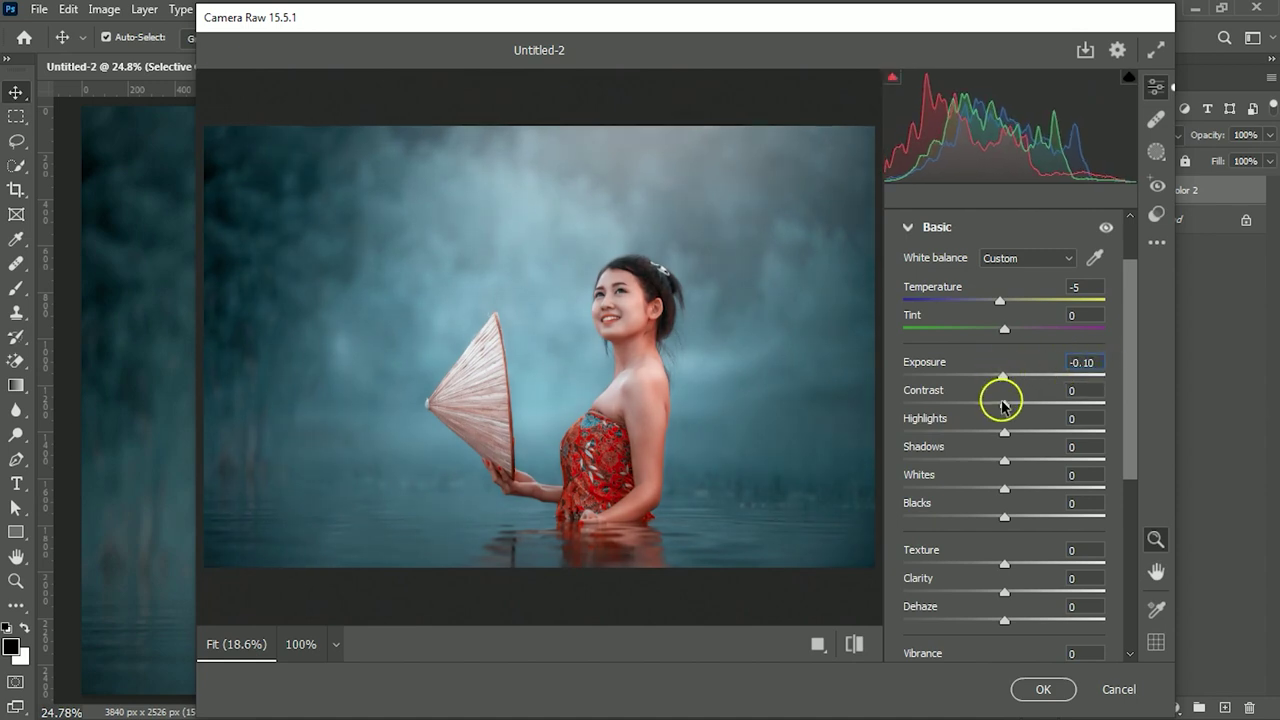
- Set Contrast +5, Highlights +21, Shadows -16, Whites +12, Blacks -7, Vibrance +2
drag(1002, 403, 1008, 403)
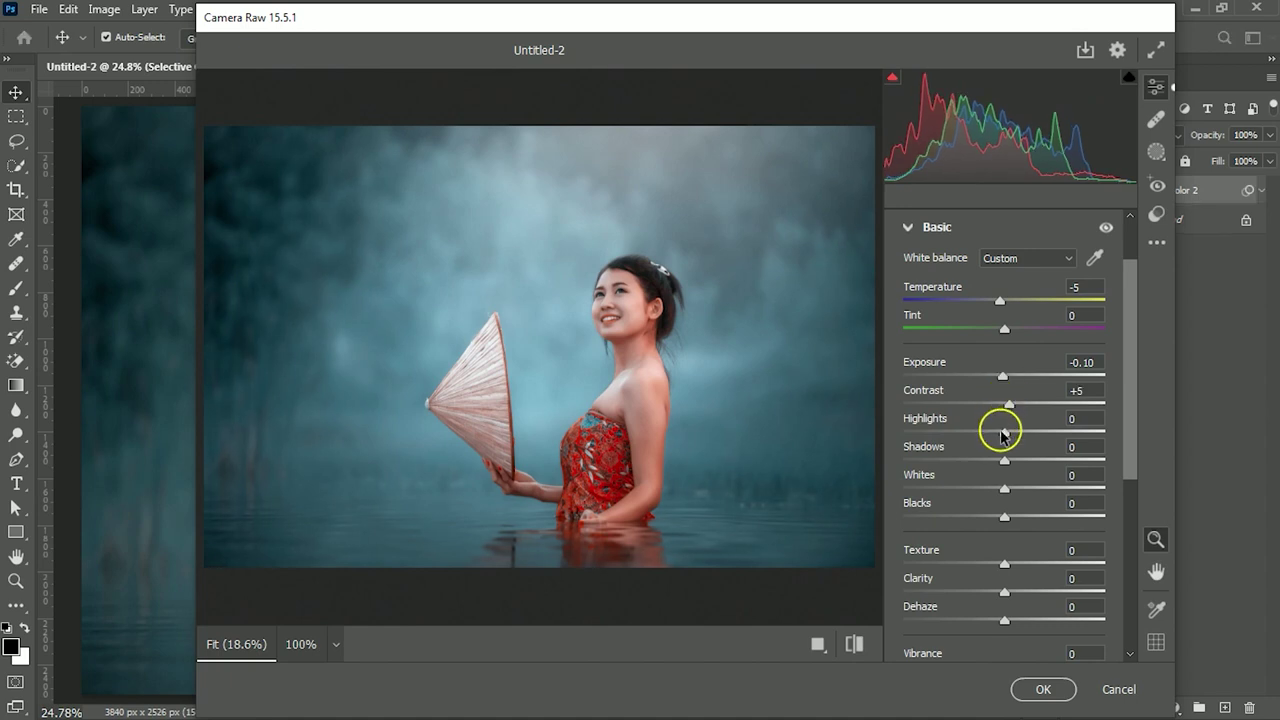
drag(1004, 434, 1024, 432)
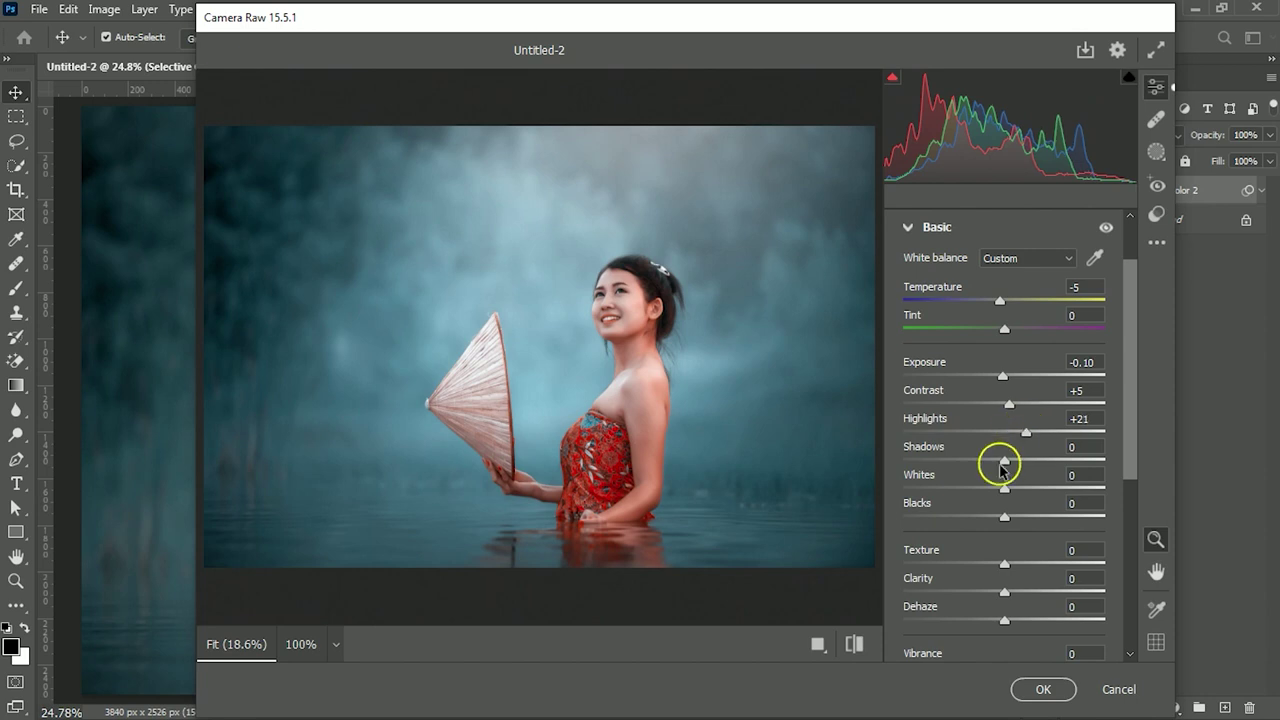
mouse_move(1003, 461)
mouse_down()
mouse_move(974, 462)
mouse_move(1016, 487)
mouse_up()
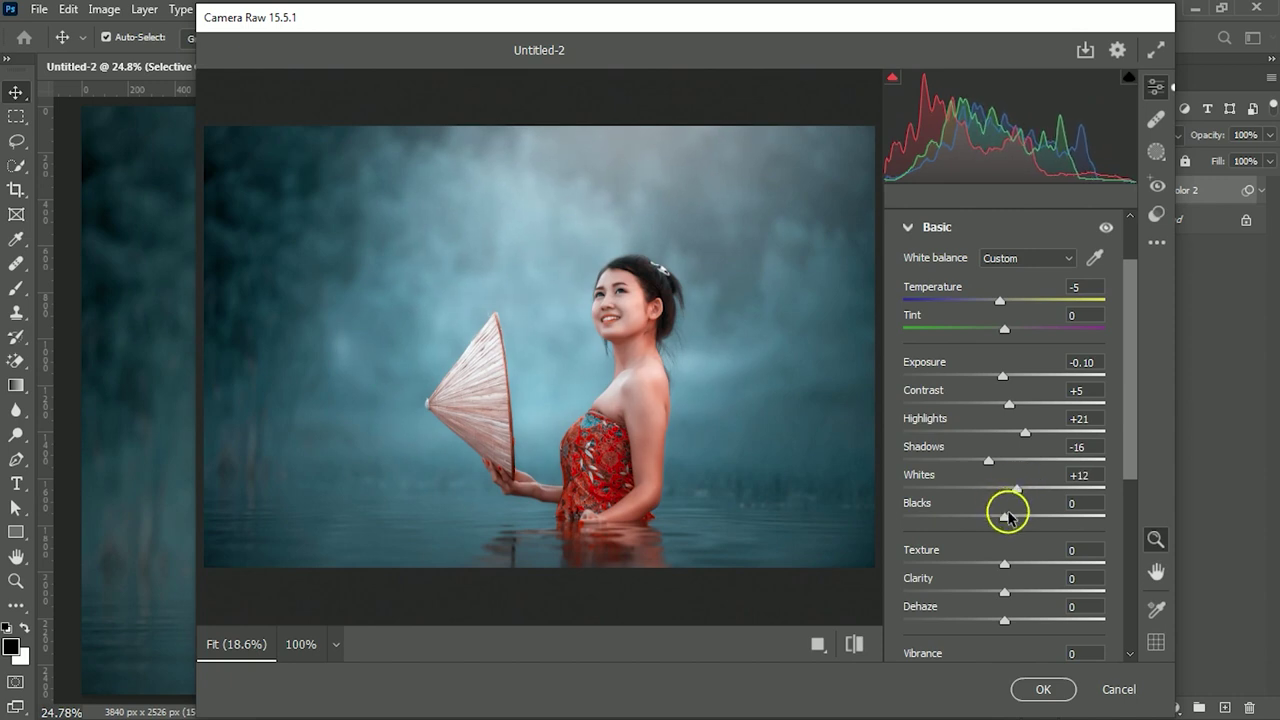
drag(1003, 513, 1001, 515)
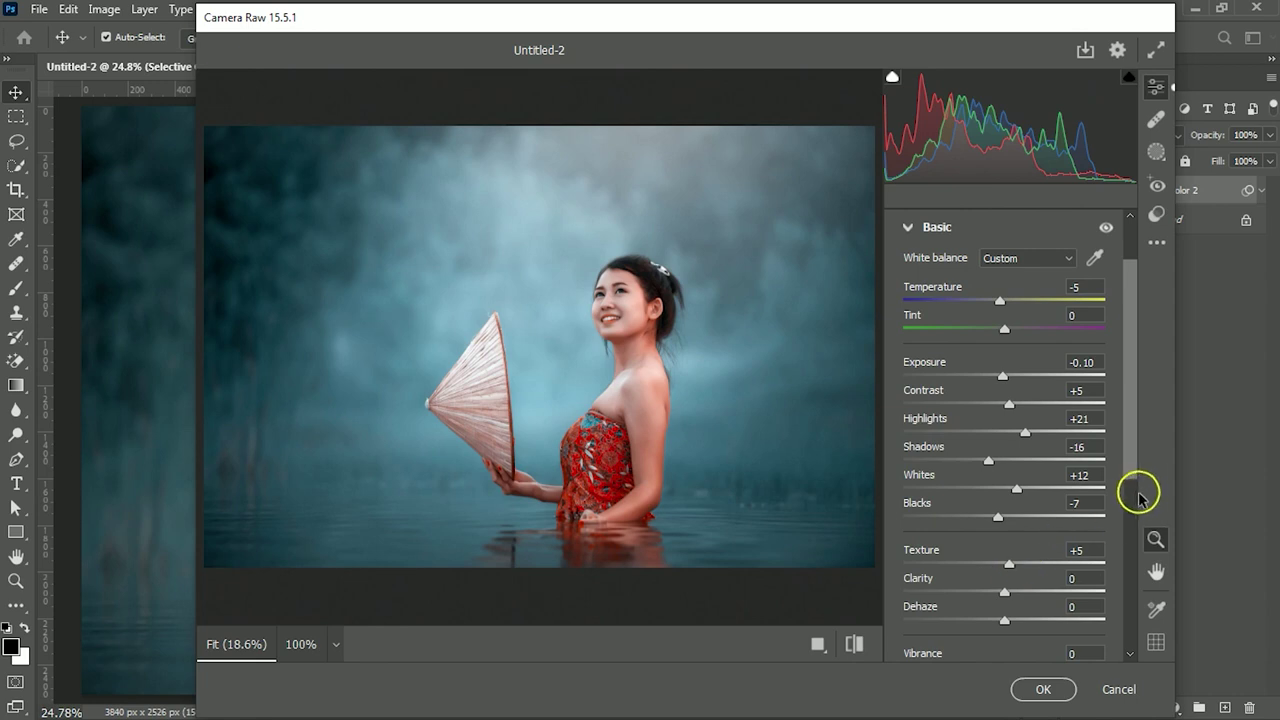
scroll(1132, 491, down, 3)
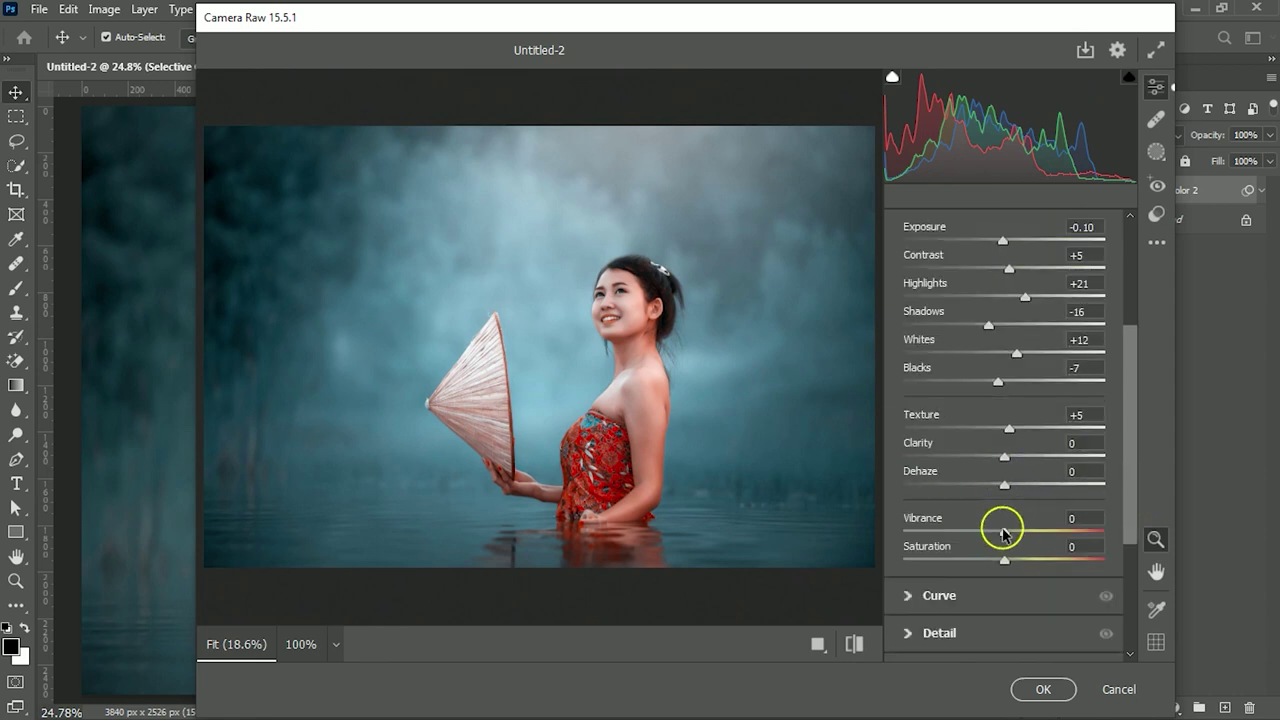
drag(1004, 533, 1004, 533)
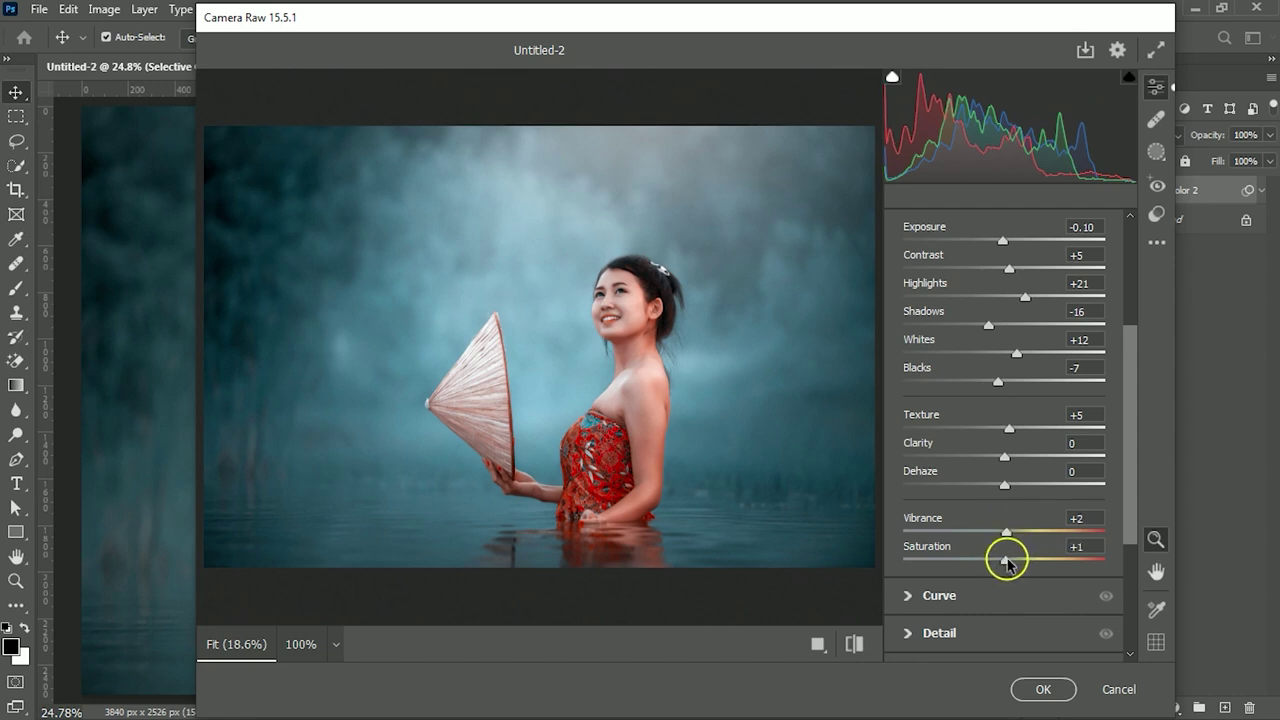
drag(1007, 562, 1008, 562)
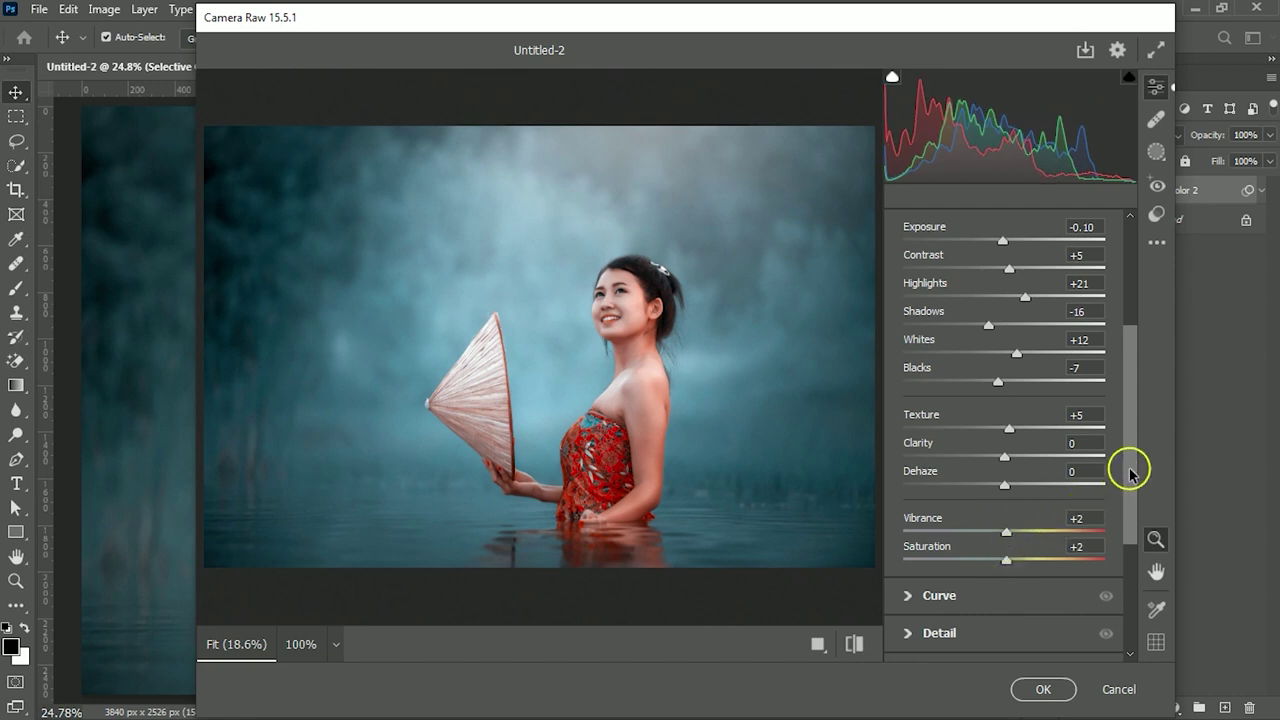
drag(1130, 466, 1118, 515)
- Add shadow and highlight points to the point curve, lowering the shadow point into an S-curve
click(910, 492)
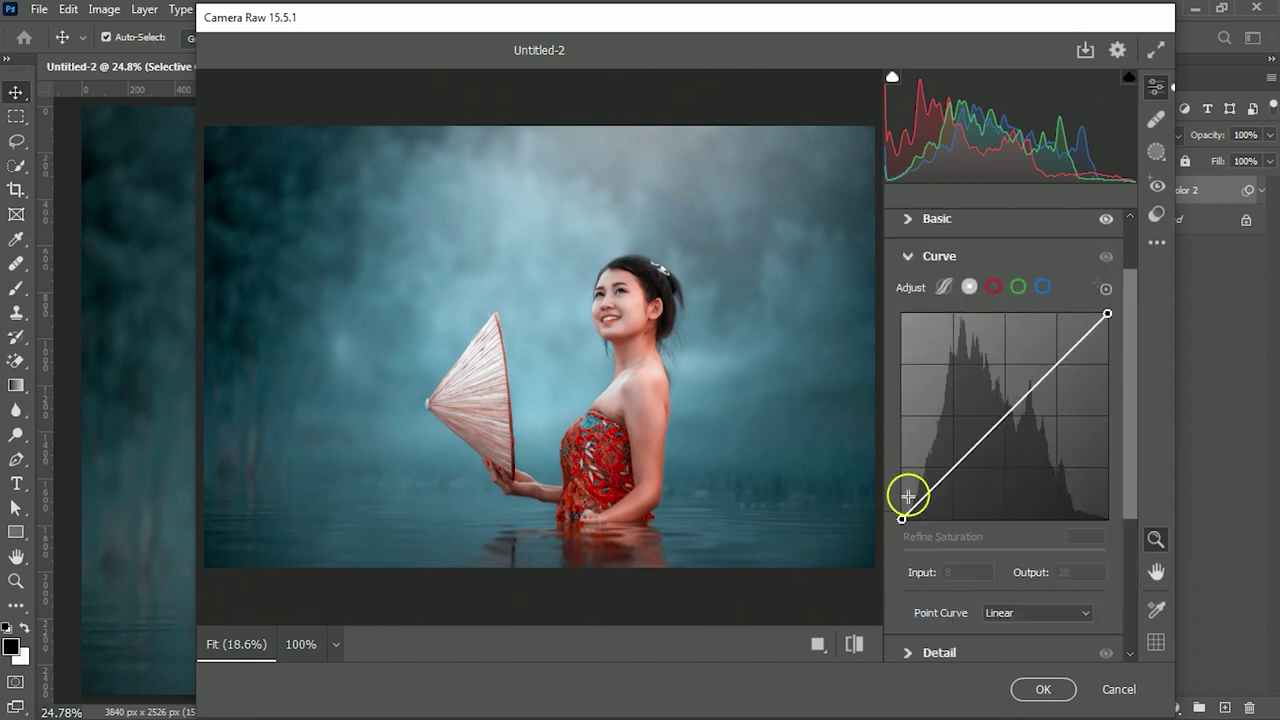
click(951, 470)
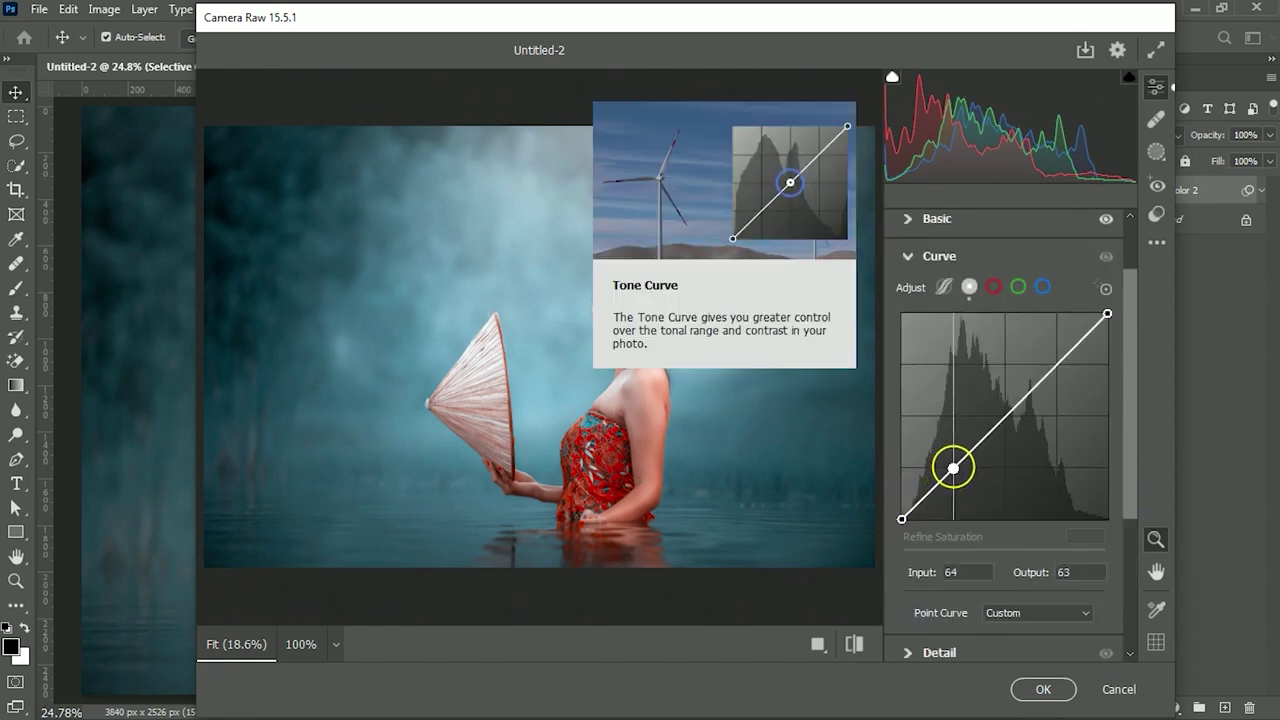
drag(953, 468, 956, 473)
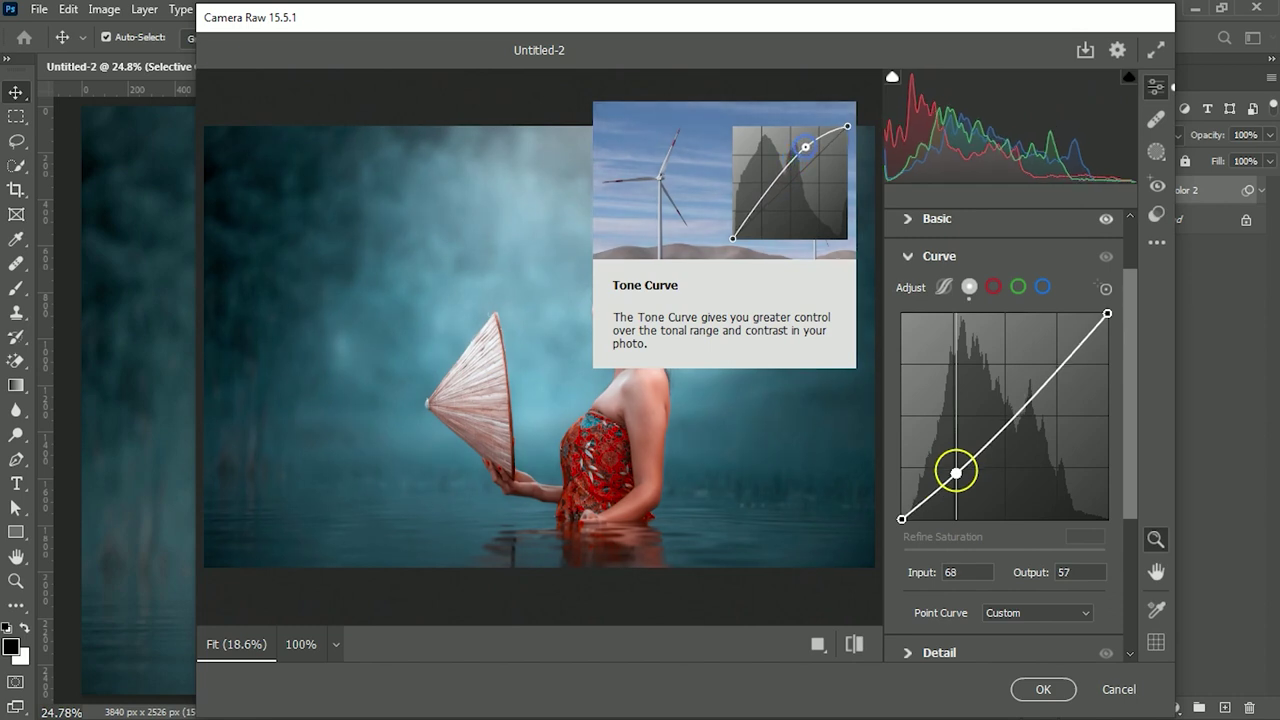
click(1047, 375)
drag(1048, 374, 1046, 381)
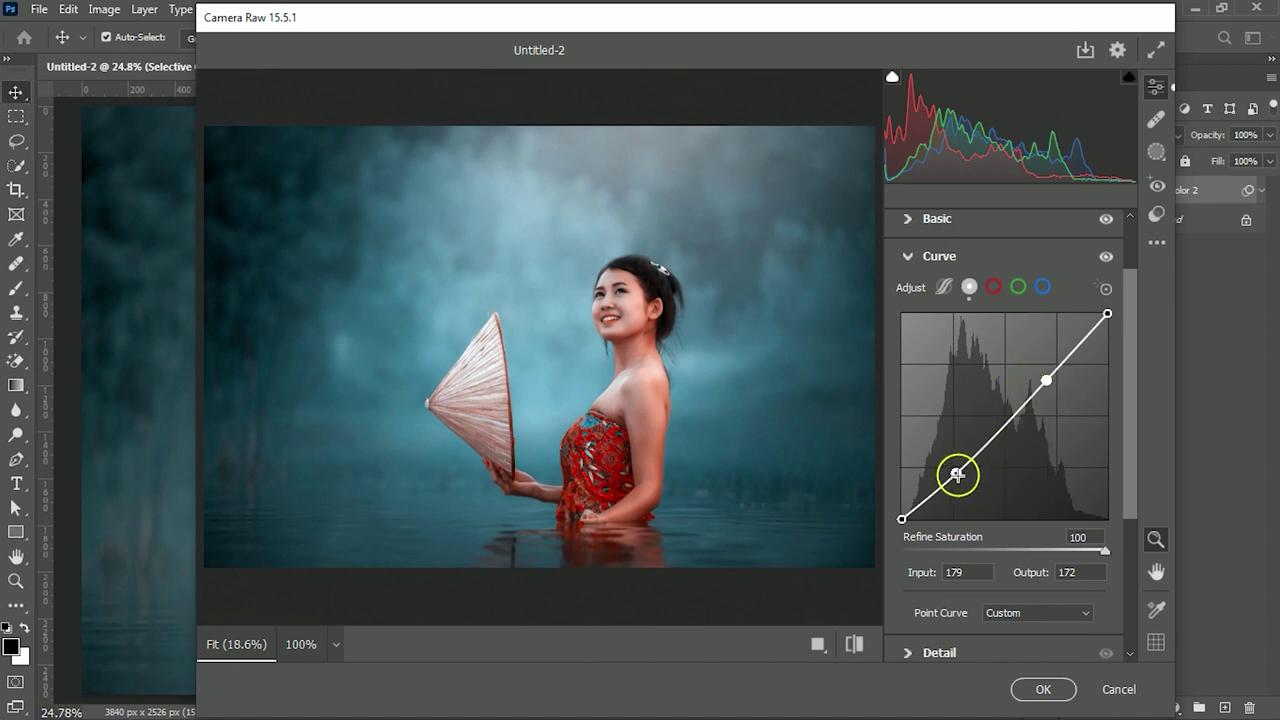
drag(957, 471, 958, 472)
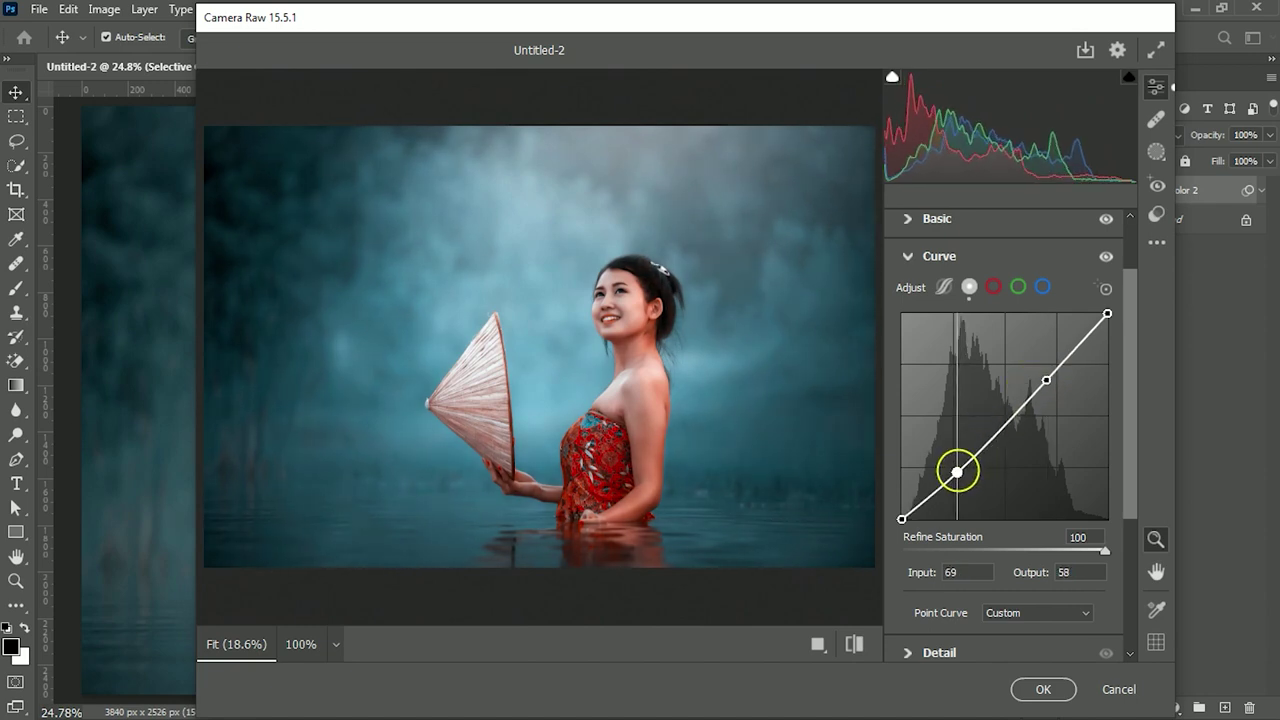
drag(1047, 380, 1042, 380)
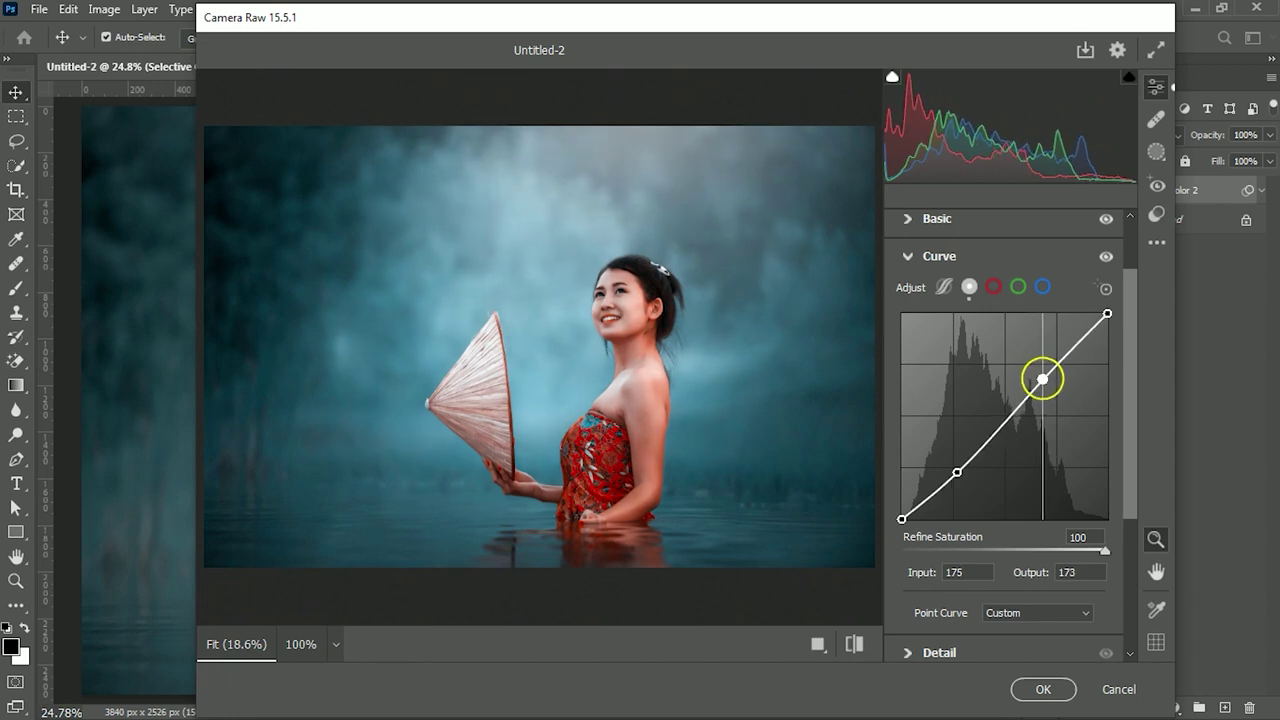
drag(958, 470, 960, 468)
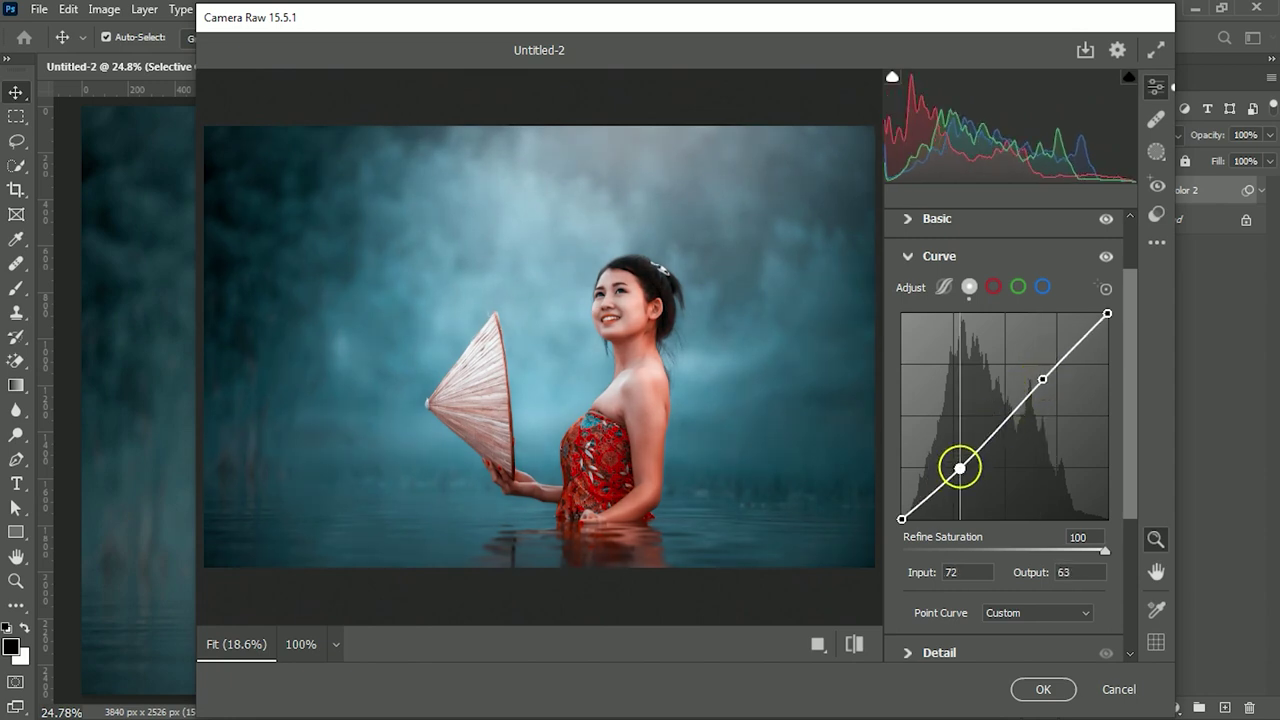
click(915, 255)
- Set Calibration Blue Primary Hue -5 and Saturation +13, then apply Camera Raw
click(907, 604)
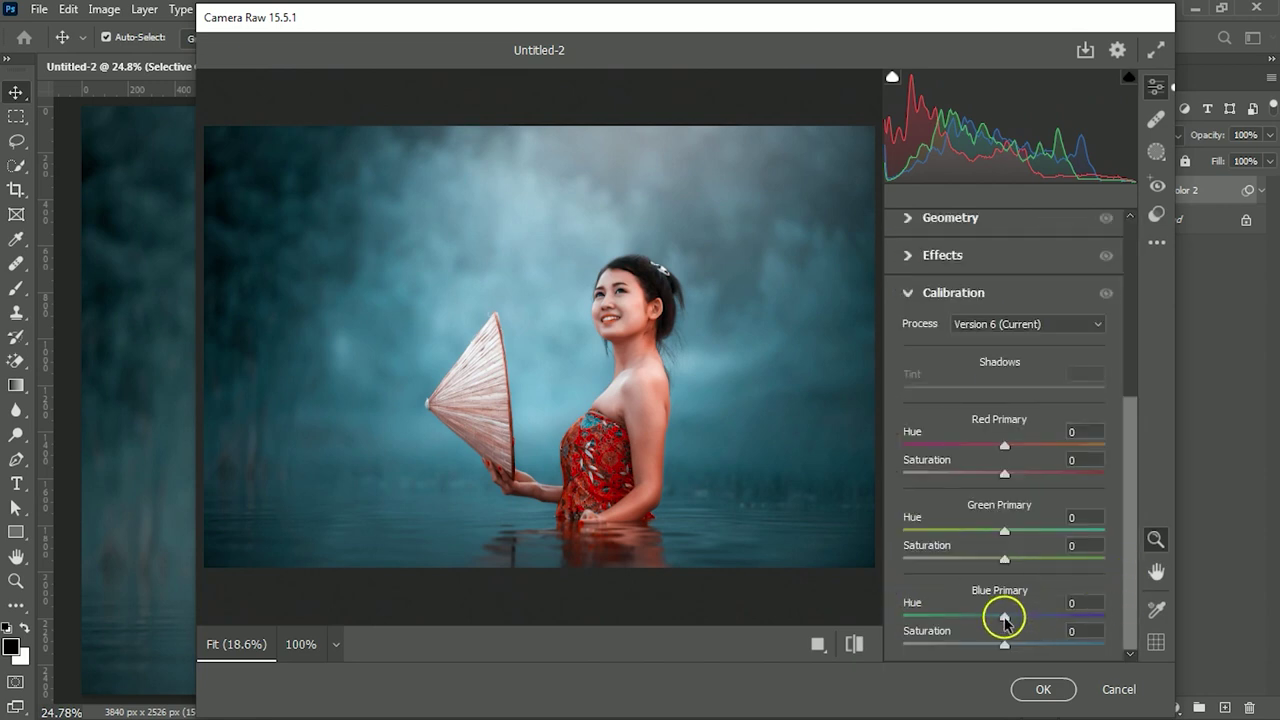
drag(1005, 616, 1002, 616)
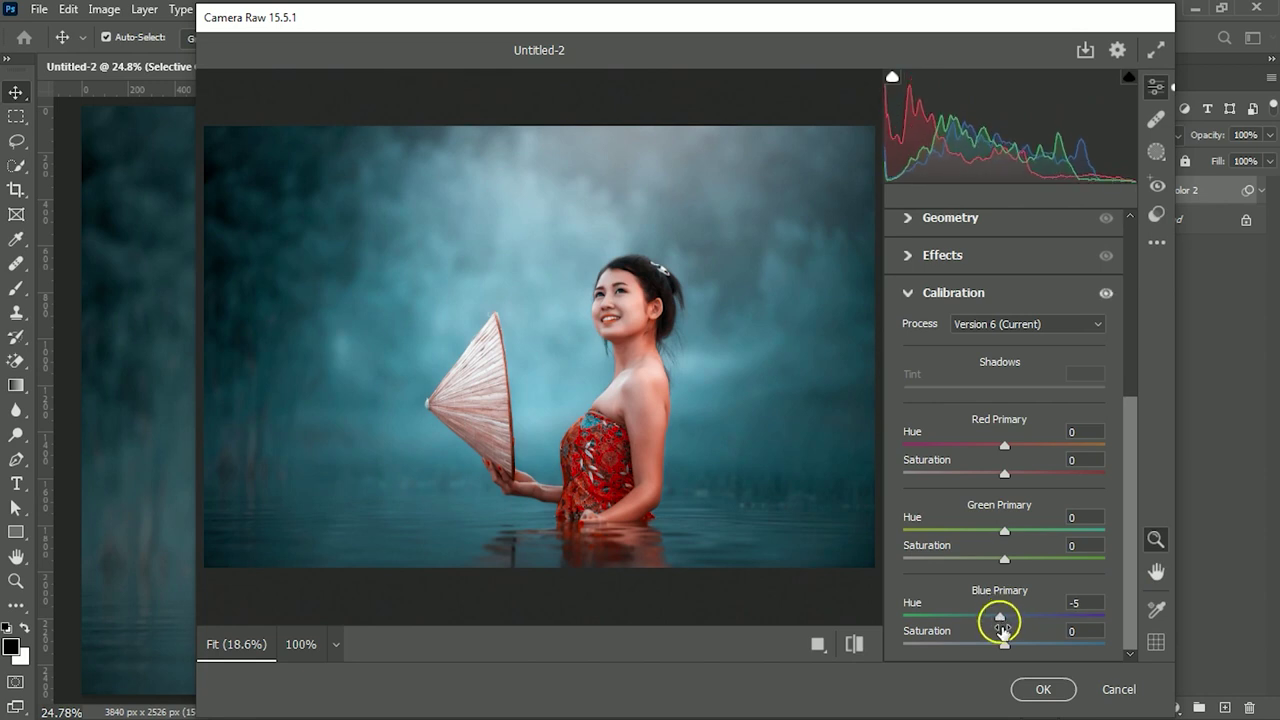
drag(1004, 643, 1013, 645)
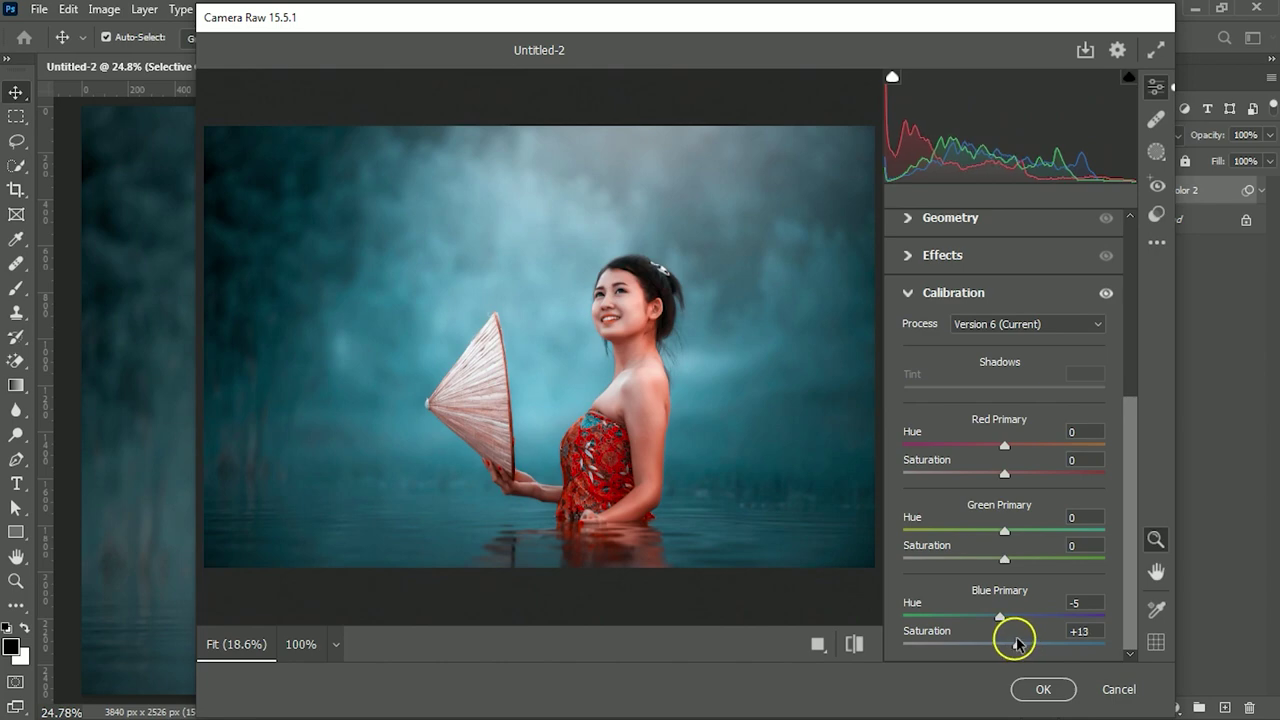
click(1045, 688)
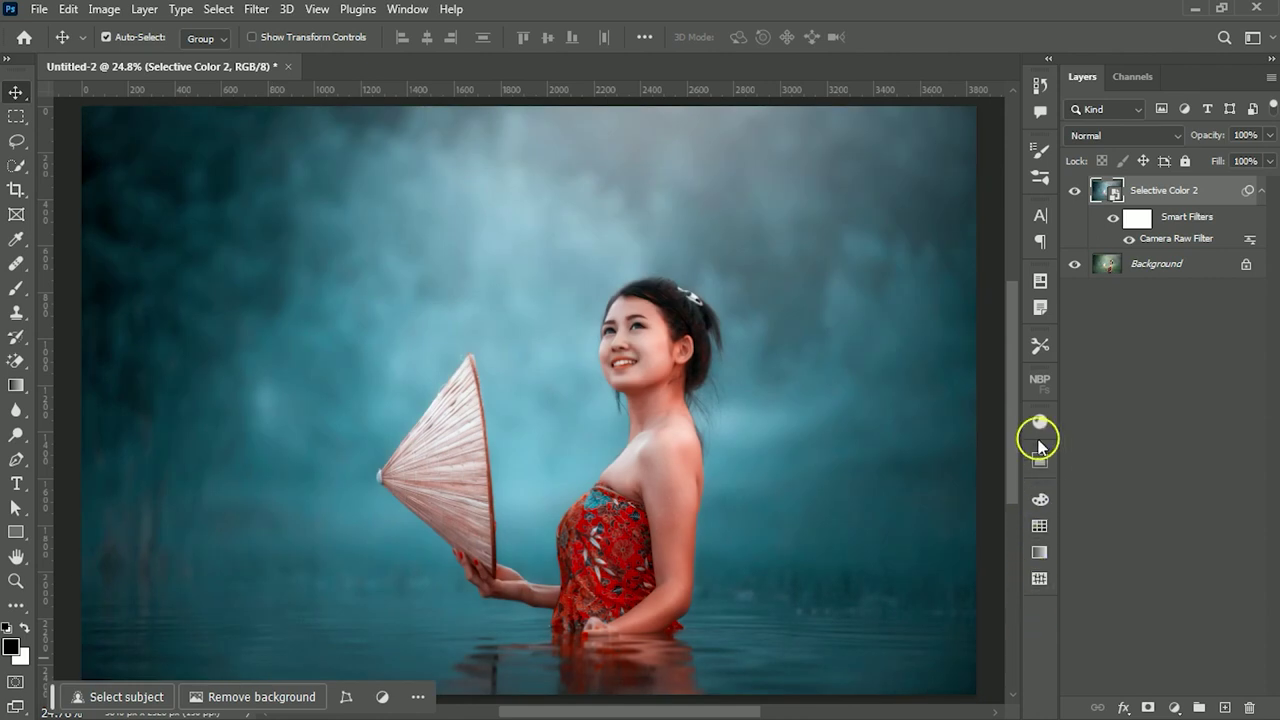
alt+click(1075, 265)
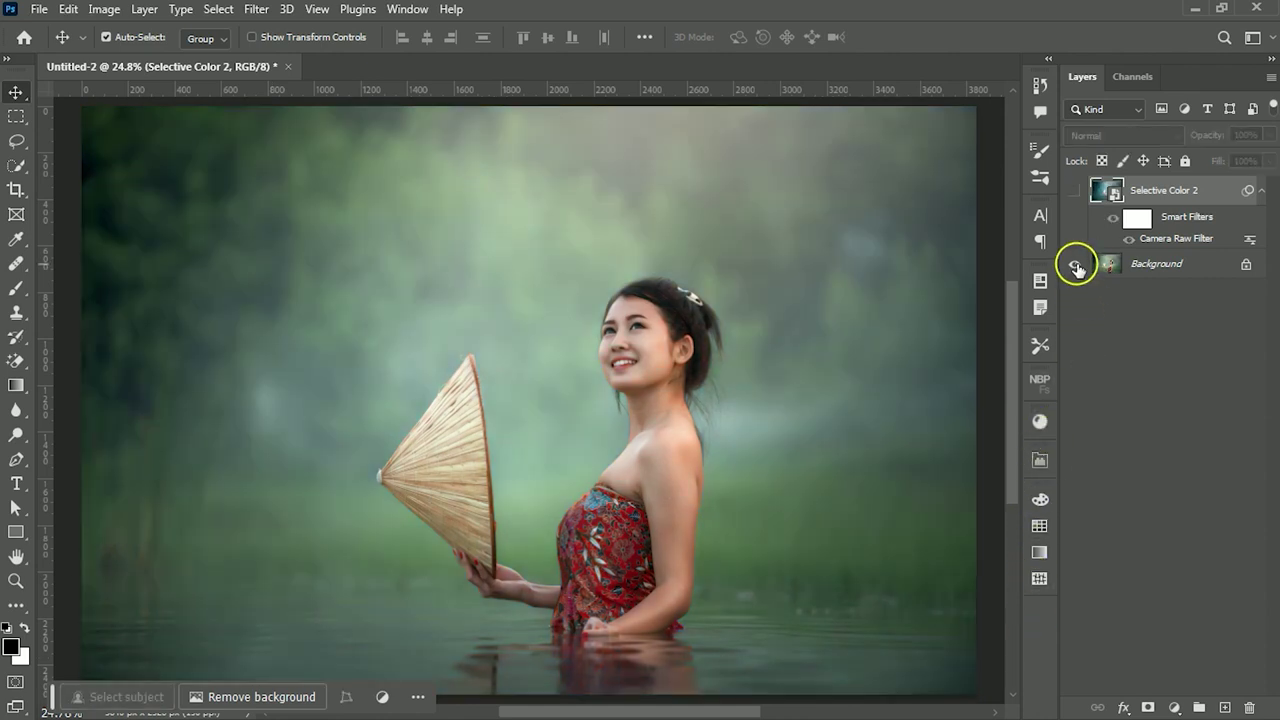
alt+click(1075, 265)
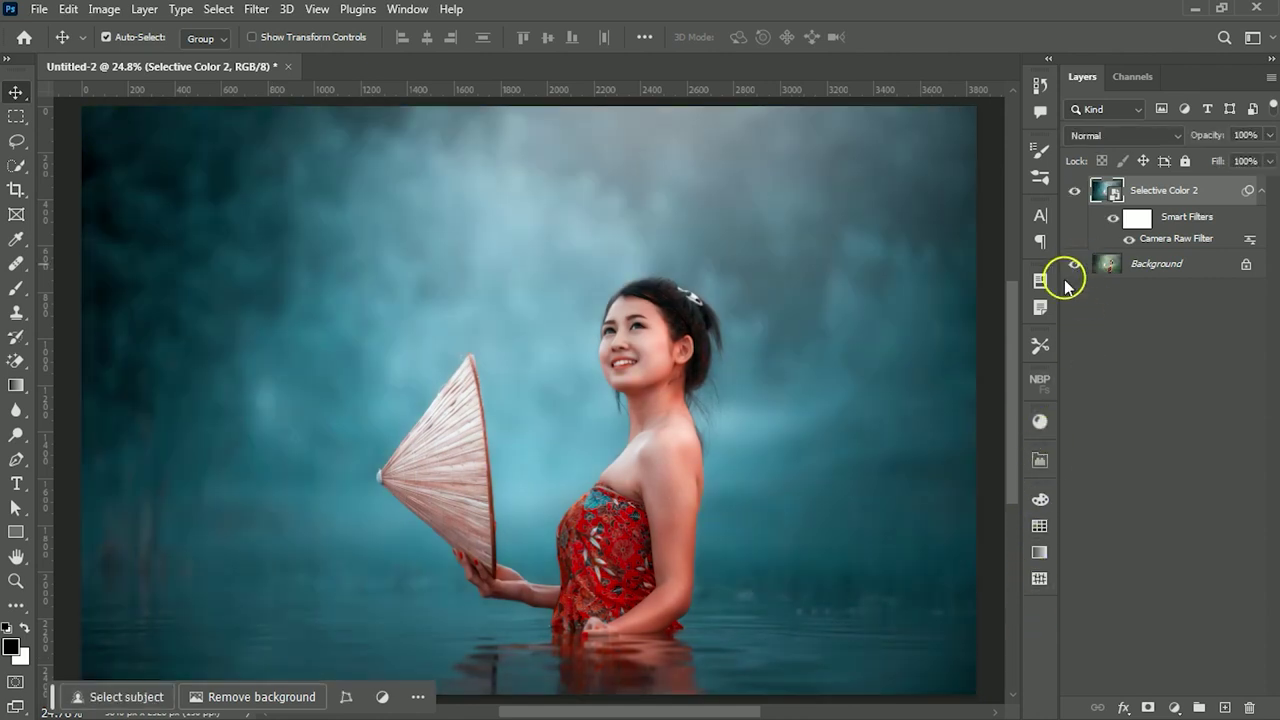